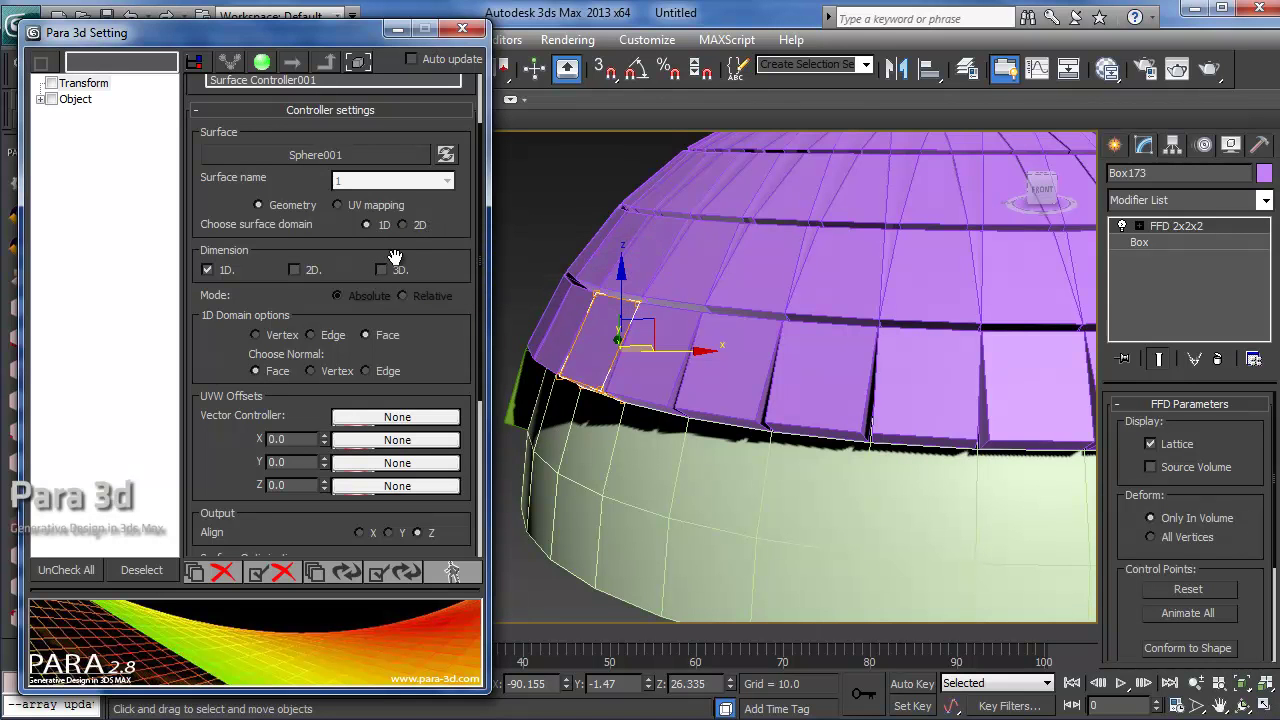
- Inspect the sphere's faces, the boxes placed on them and the existing surface controller's settings
scroll(422, 350, "down", 2)
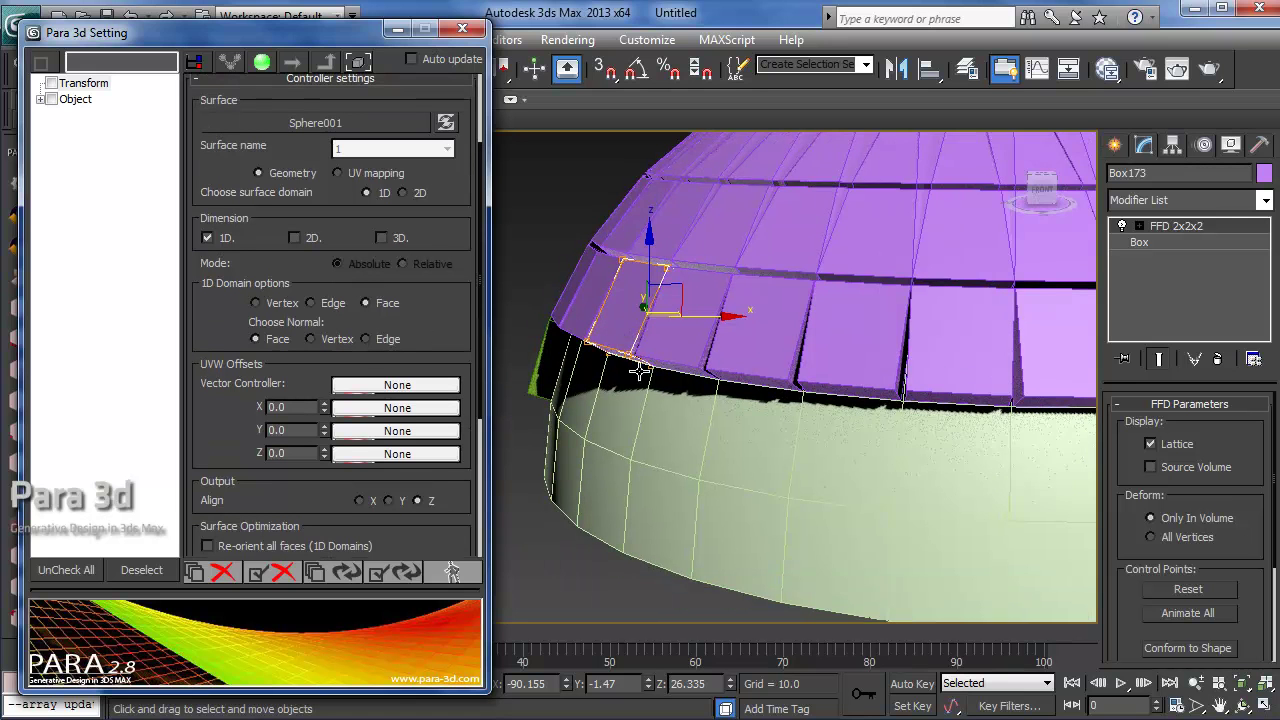
middle_click_drag(640, 371, 757, 397, "alt")
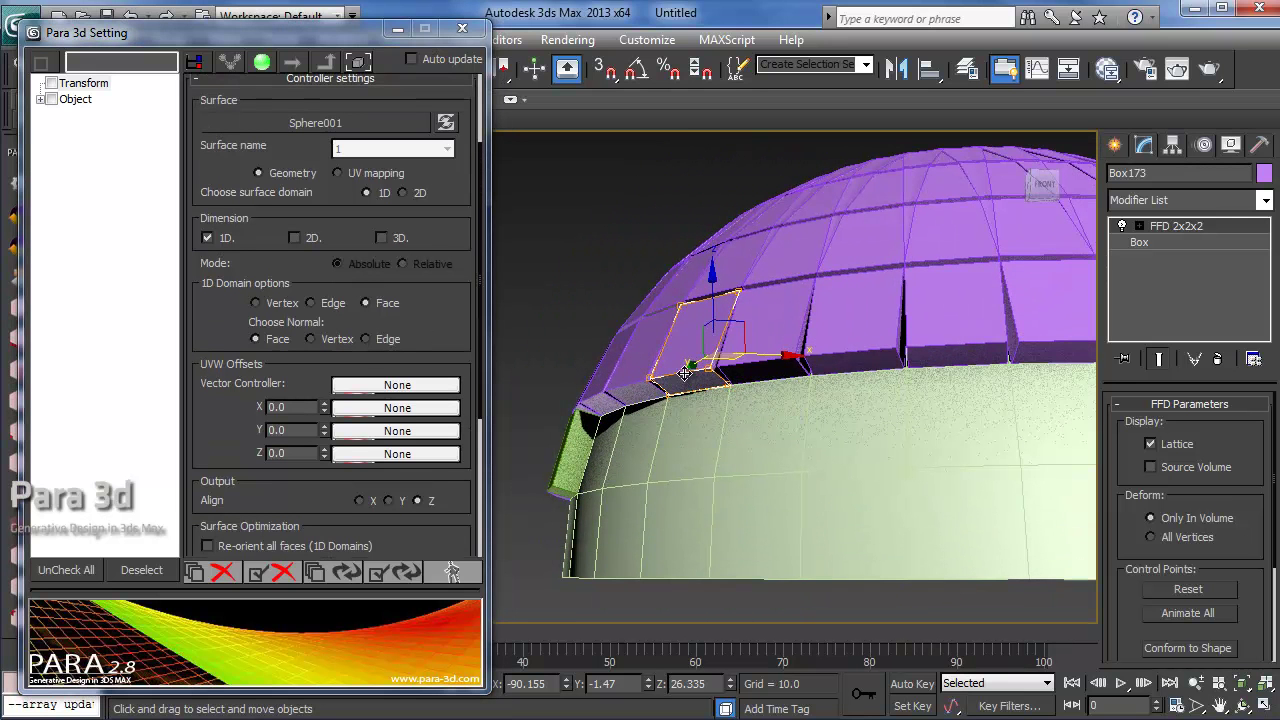
left_click(808, 466)
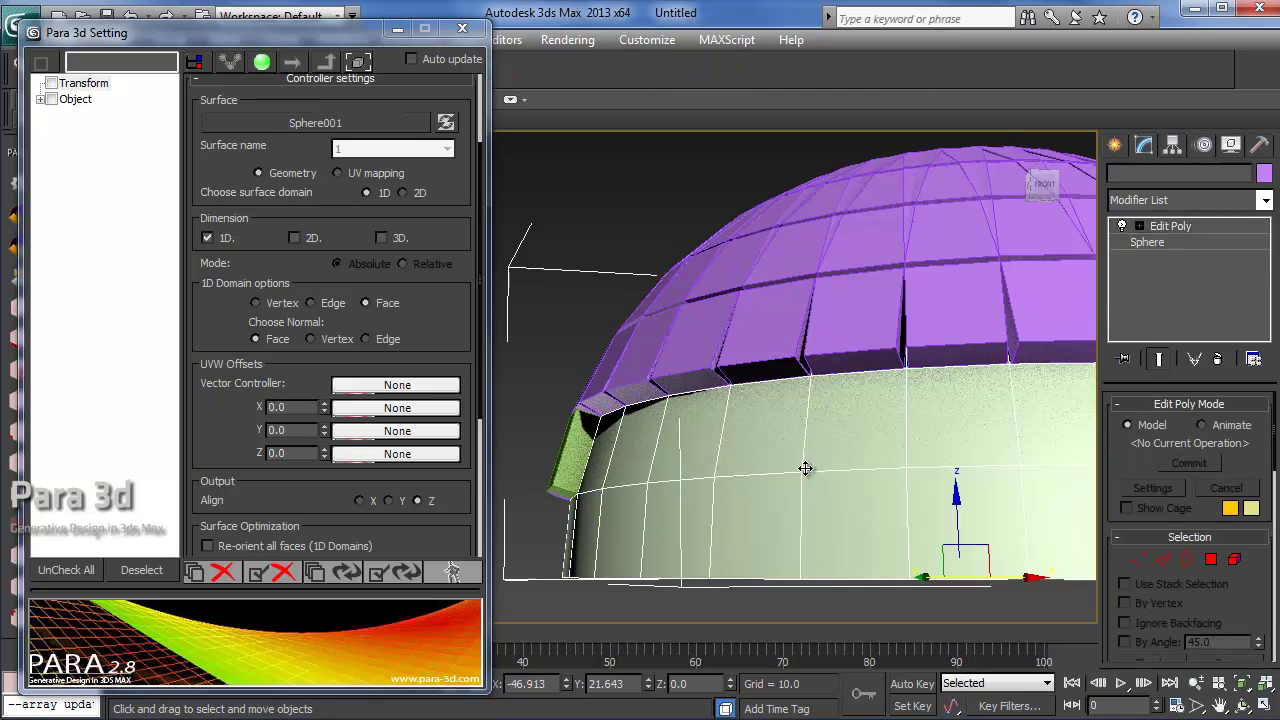
middle_click_drag(808, 466, 682, 473, "alt")
scroll(778, 397, "down", 3)
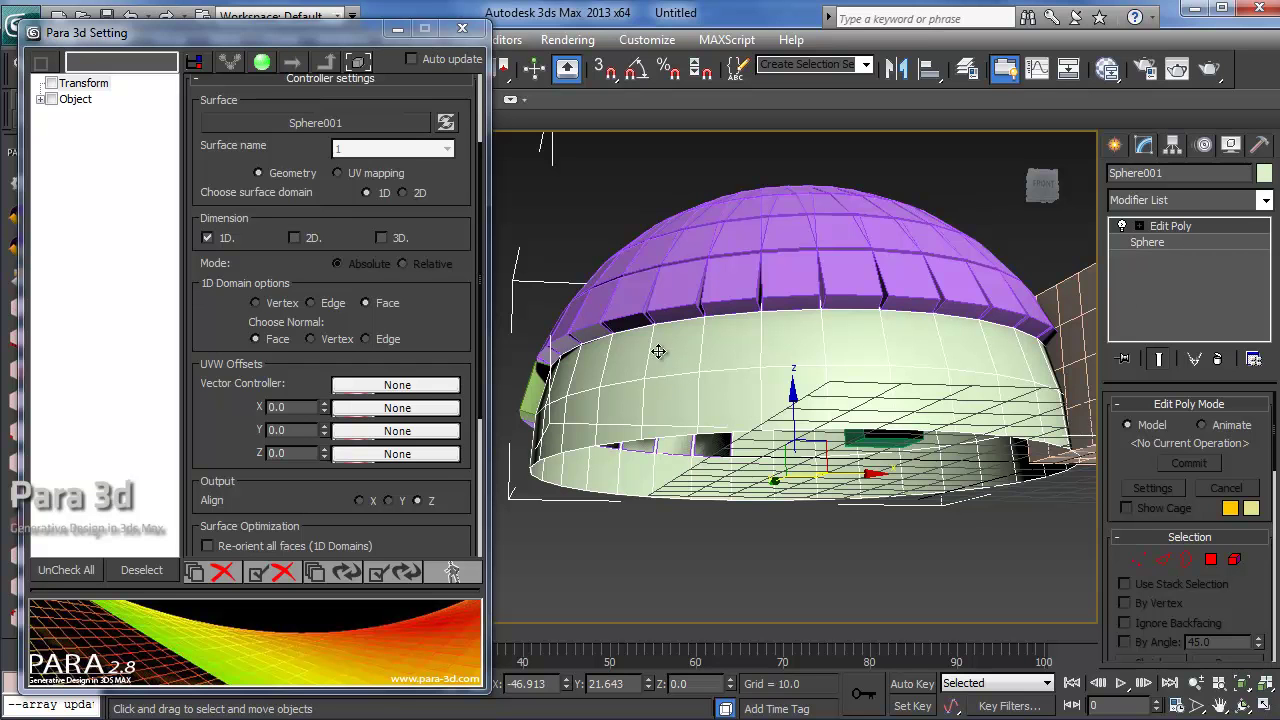
left_click_drag(222, 150, 221, 285)
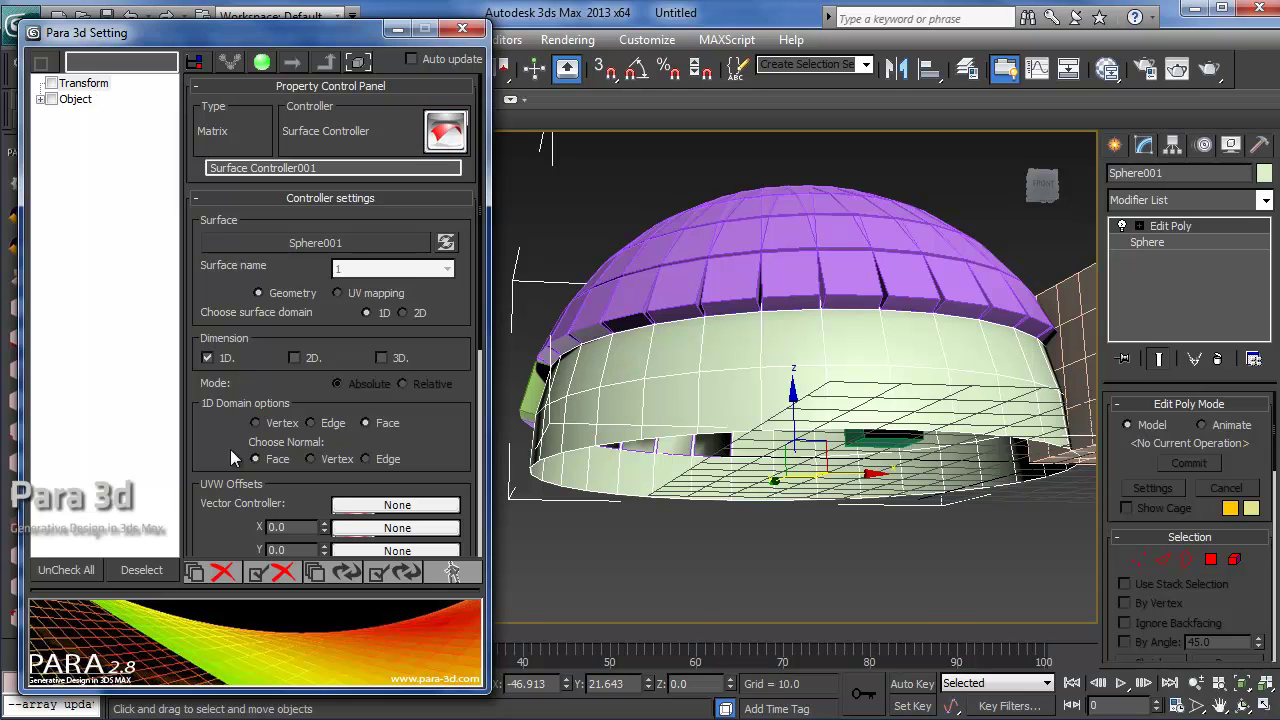
middle_click_drag(786, 250, 821, 378, "alt")
middle_click_drag(718, 472, 719, 386)
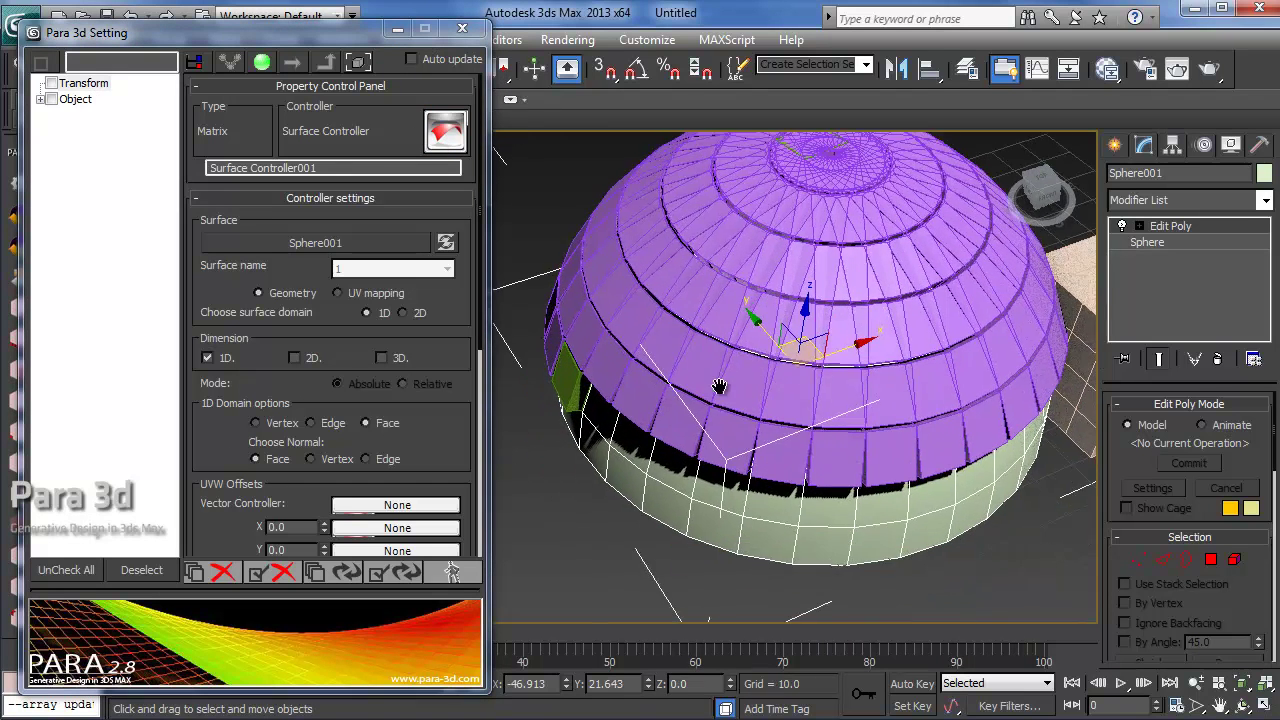
scroll(715, 395, "up", 4)
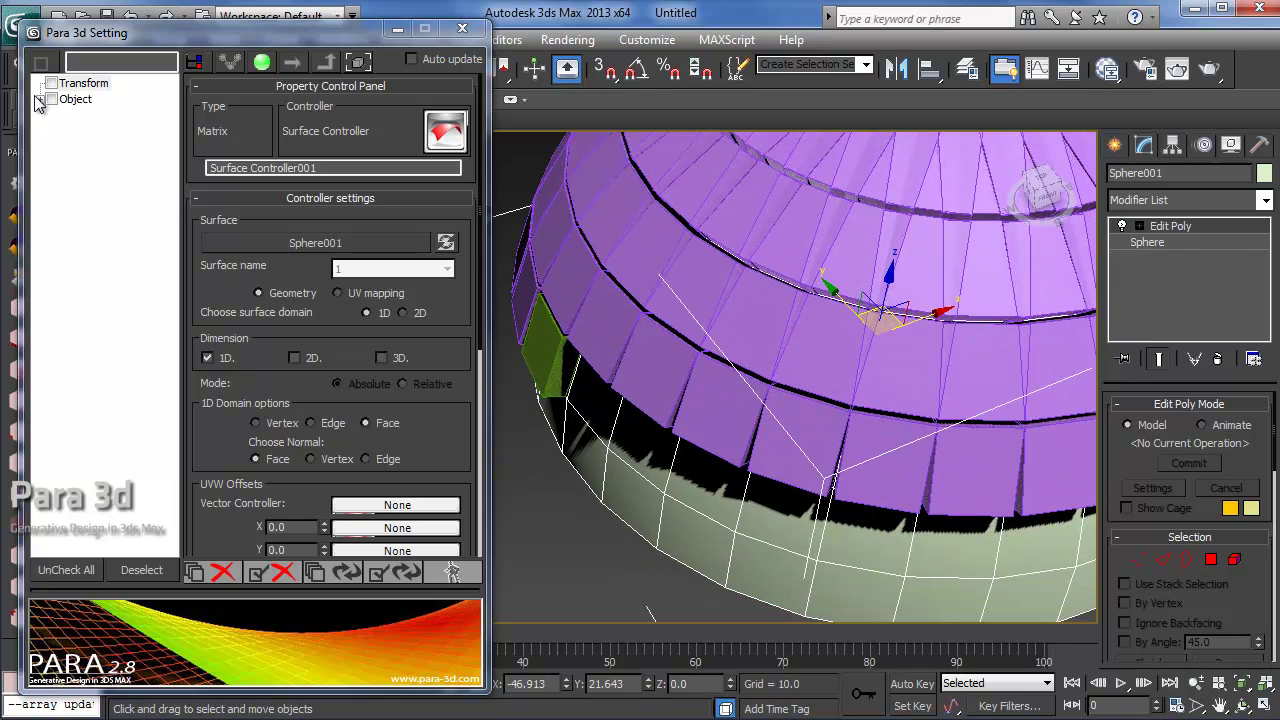
- Include all eight Master control points of the boxes' FFD 2x2x2 modifier for parametric control
left_click(40, 99)
left_click(50, 115)
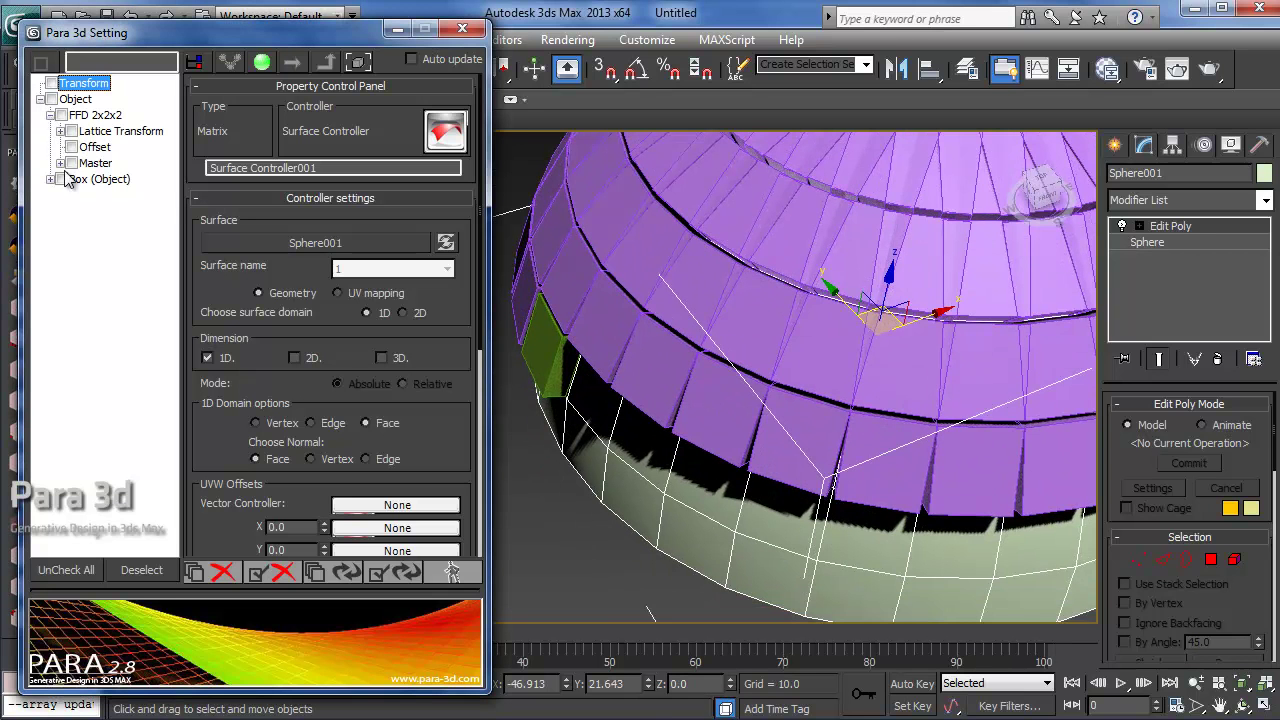
left_click(60, 163)
left_click(71, 163)
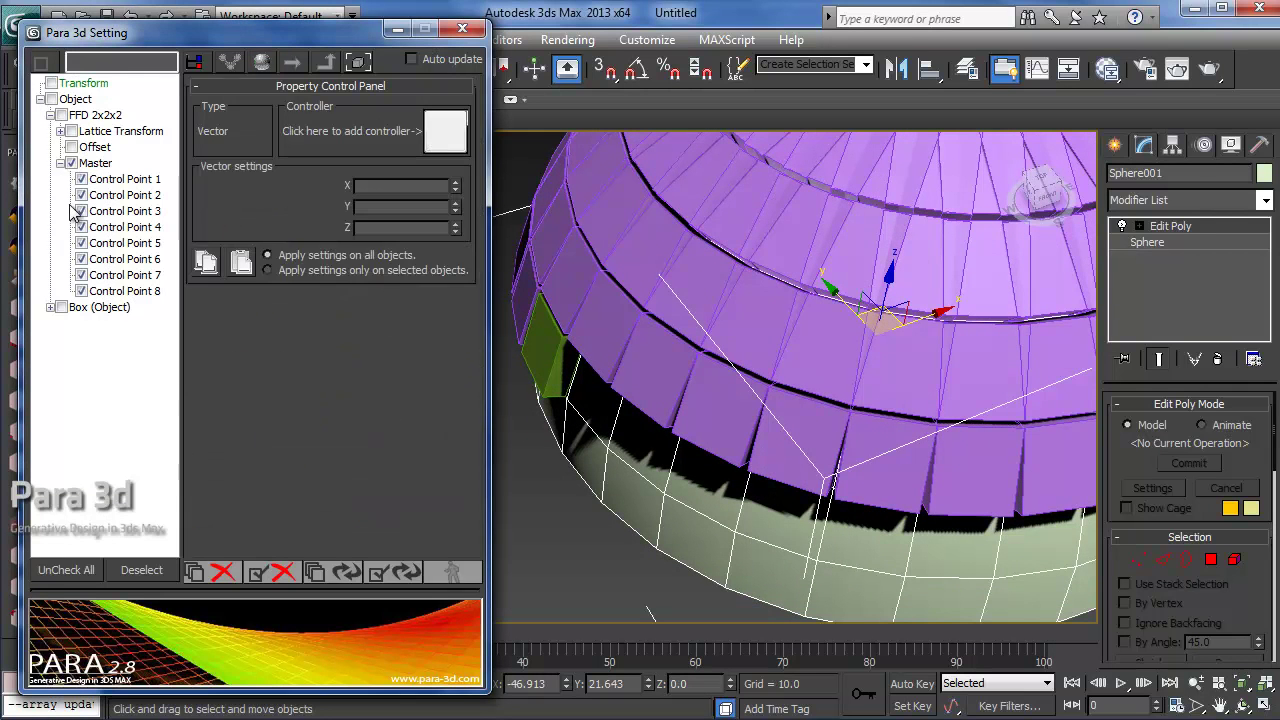
- Assign a Surface Controller as an instance to the checked control points and pick Sphere001 as its surface
left_click(446, 134)
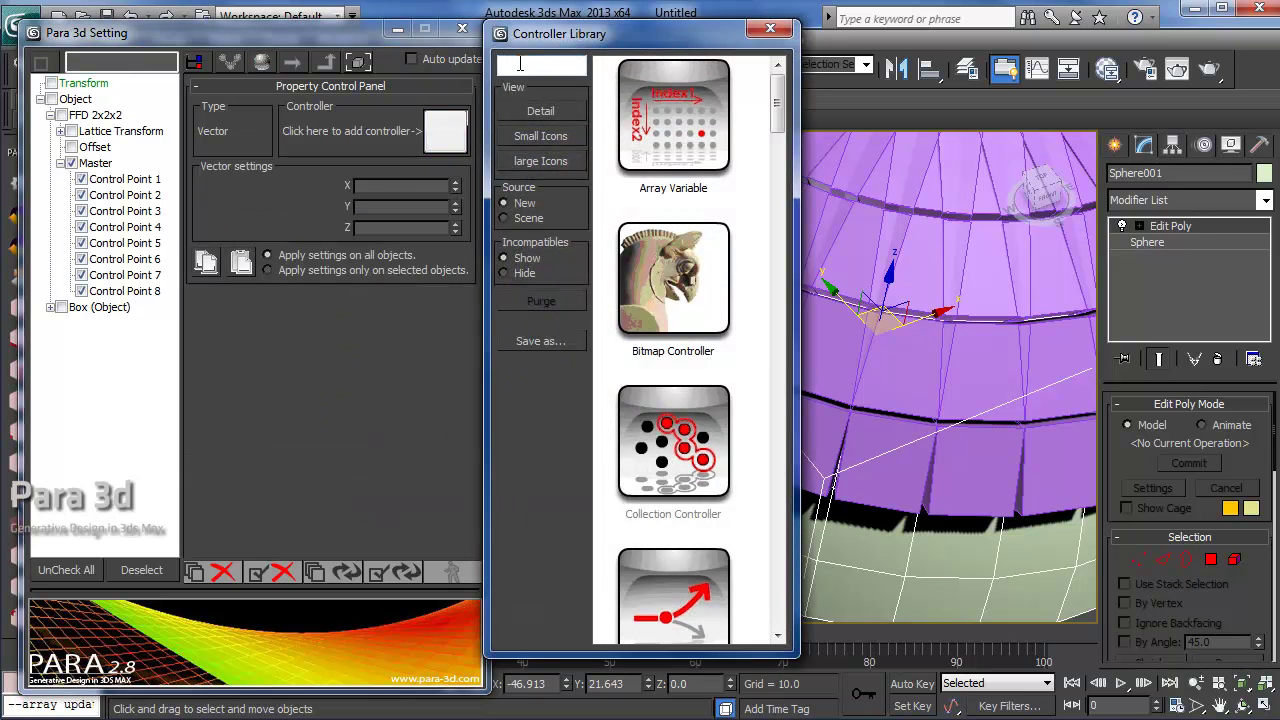
type("su")
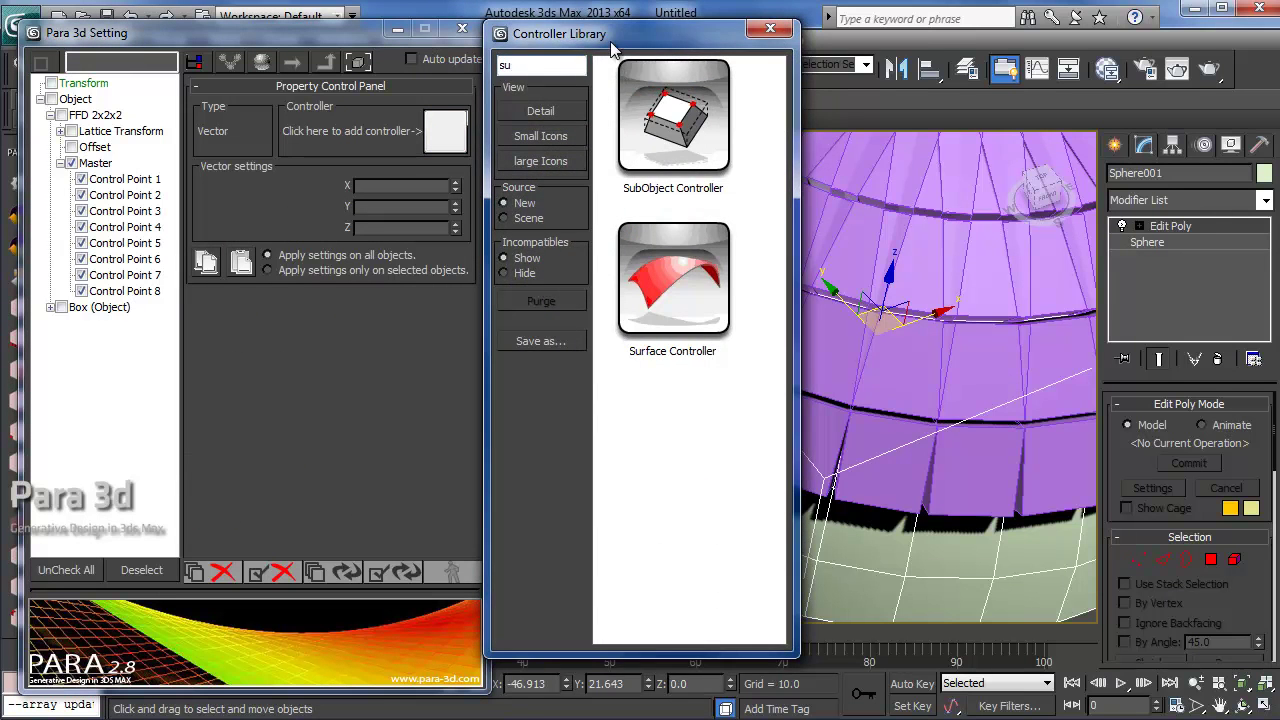
left_click_drag(620, 46, 791, 62)
left_click_drag(860, 313, 436, 146)
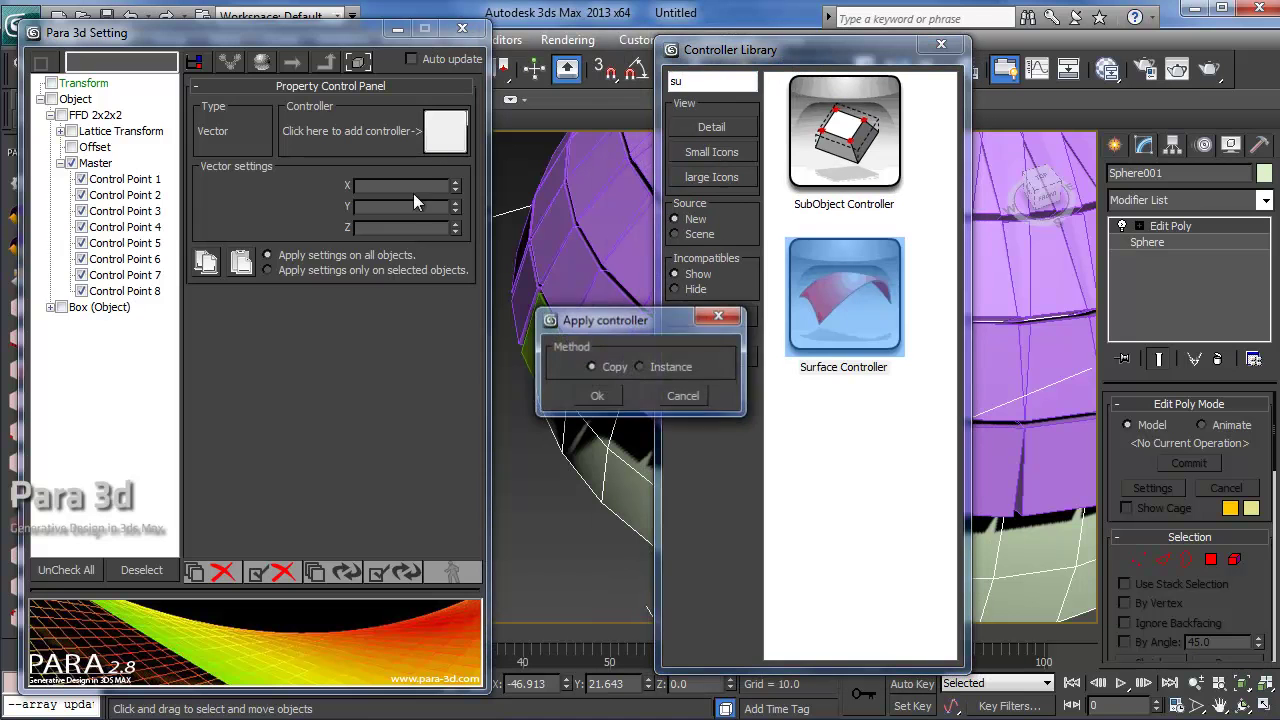
left_click(672, 367)
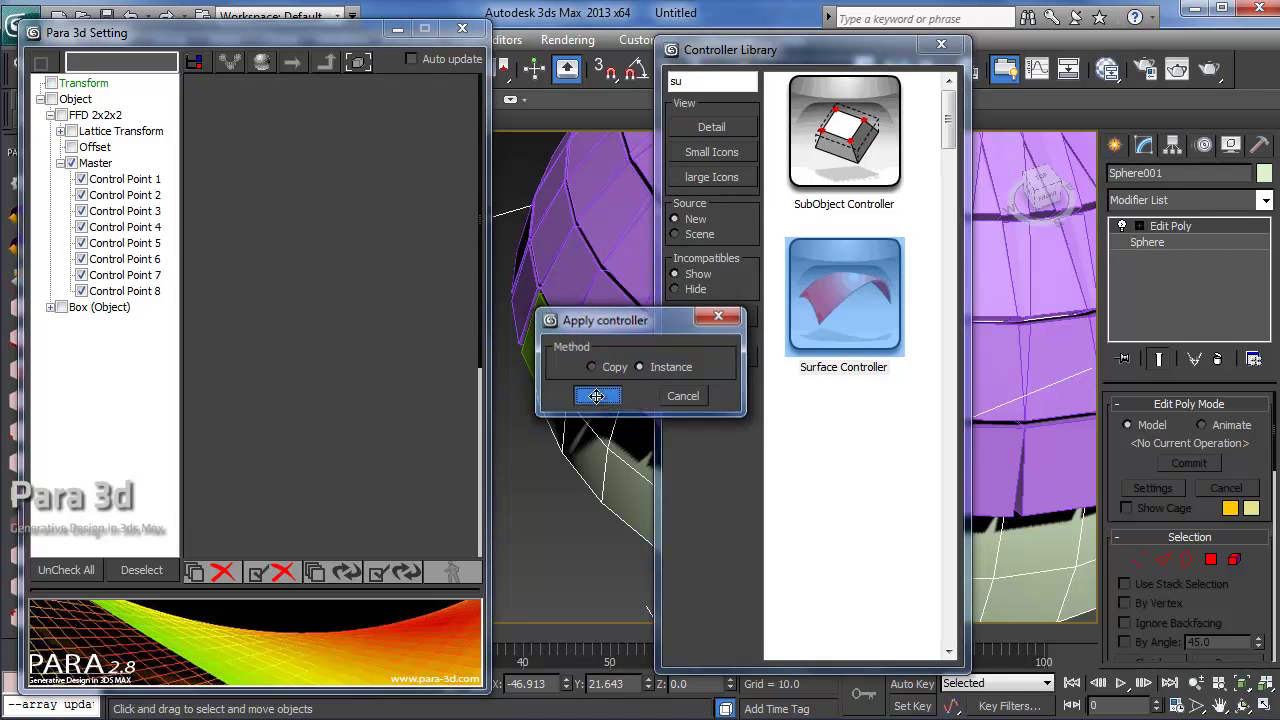
left_click(596, 396)
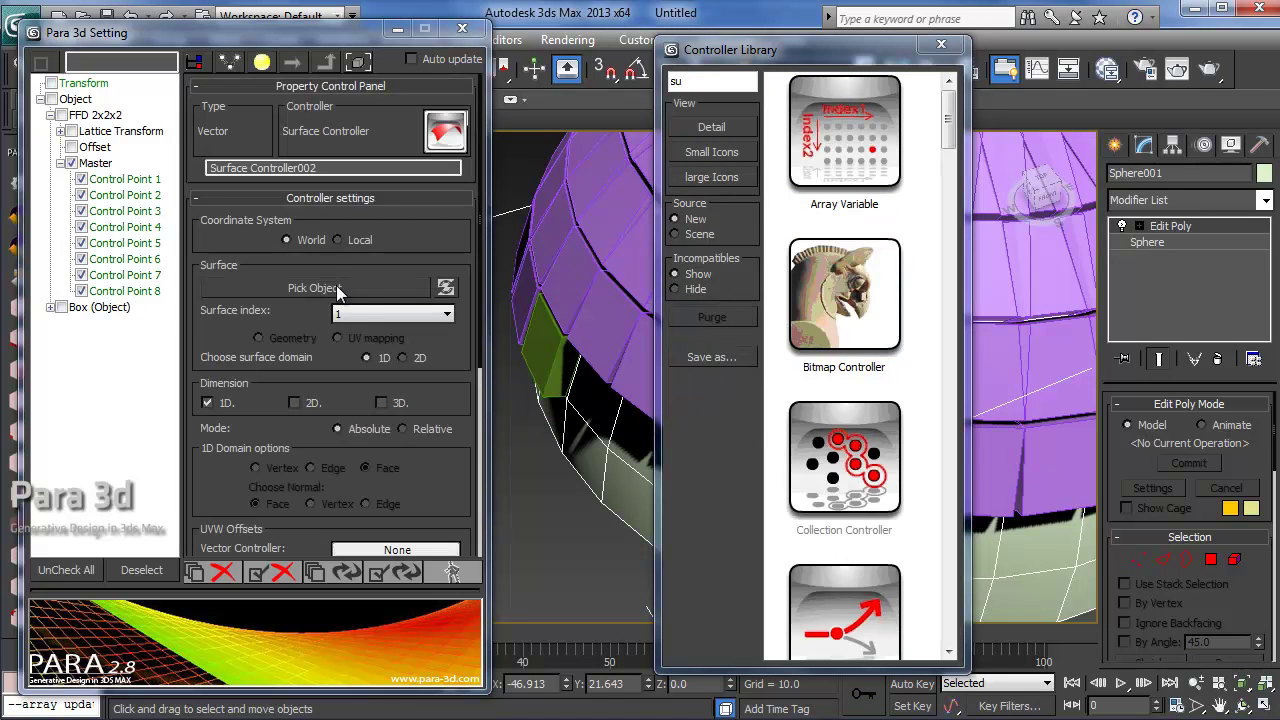
left_click(282, 287)
left_click(636, 487)
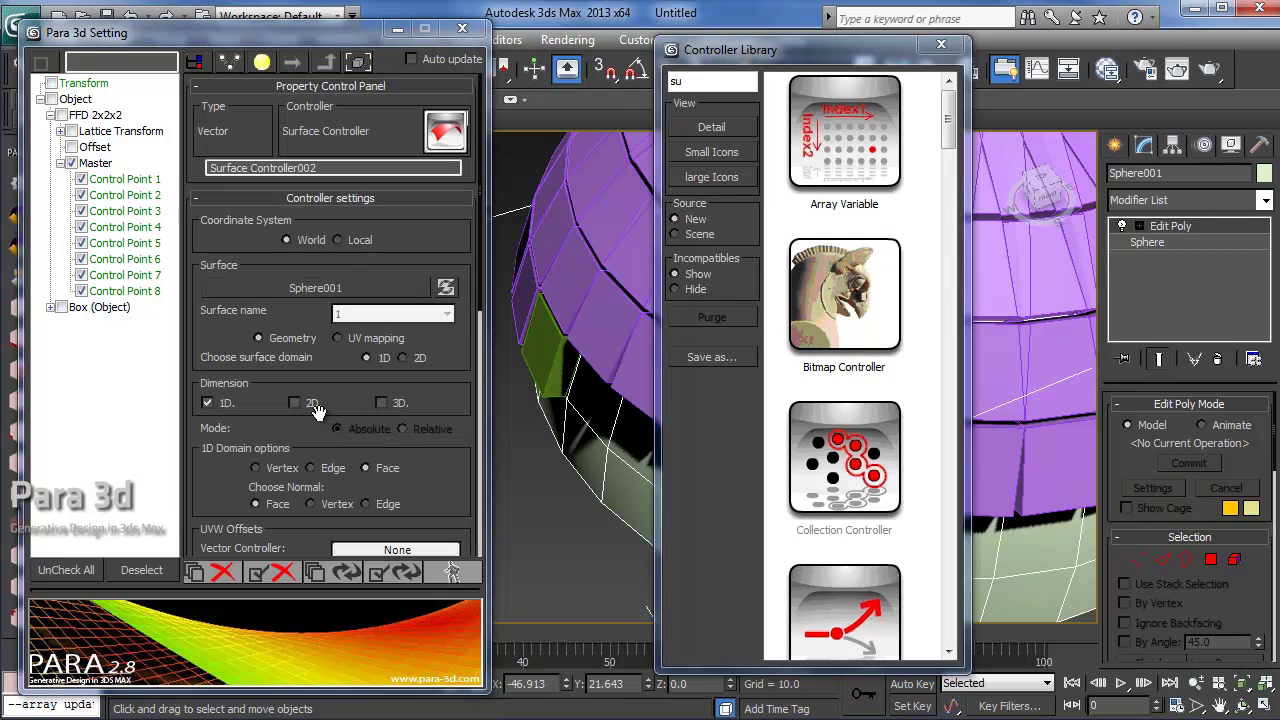
- Add a SubObject Controller as the vector controller of the UVW offsets and update the boxes
scroll(218, 489, "down", 5)
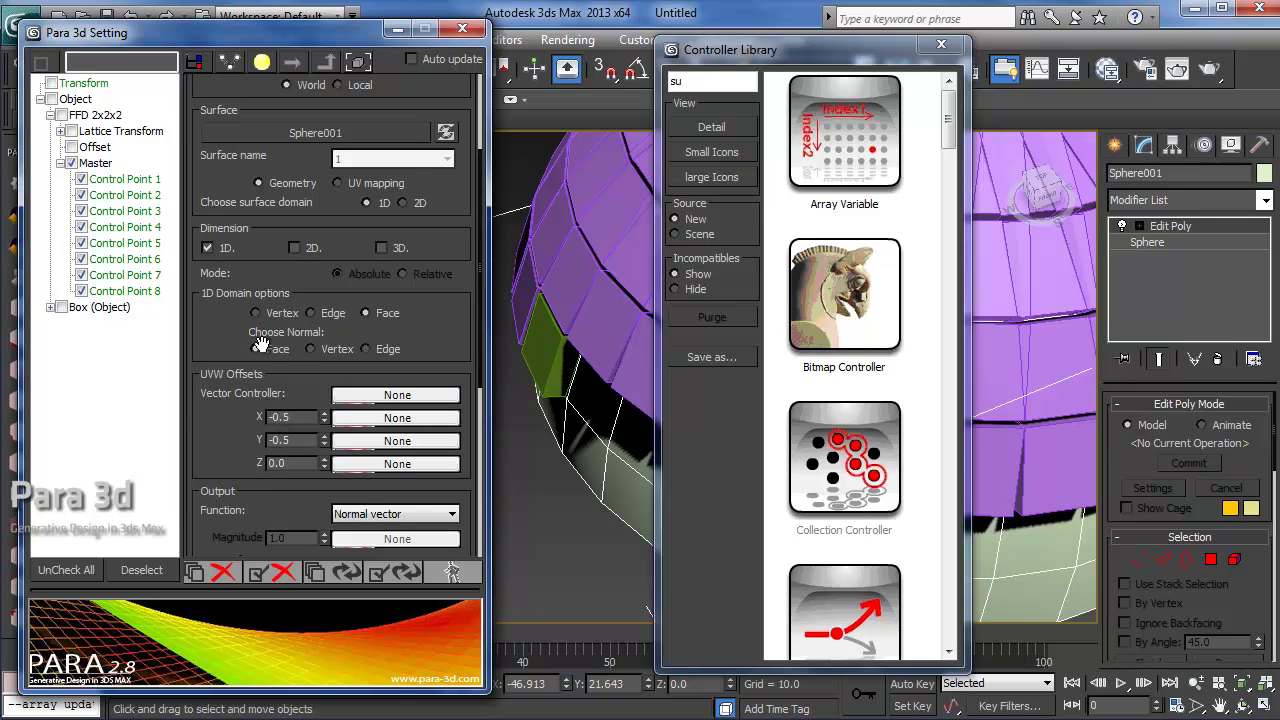
left_click(425, 395)
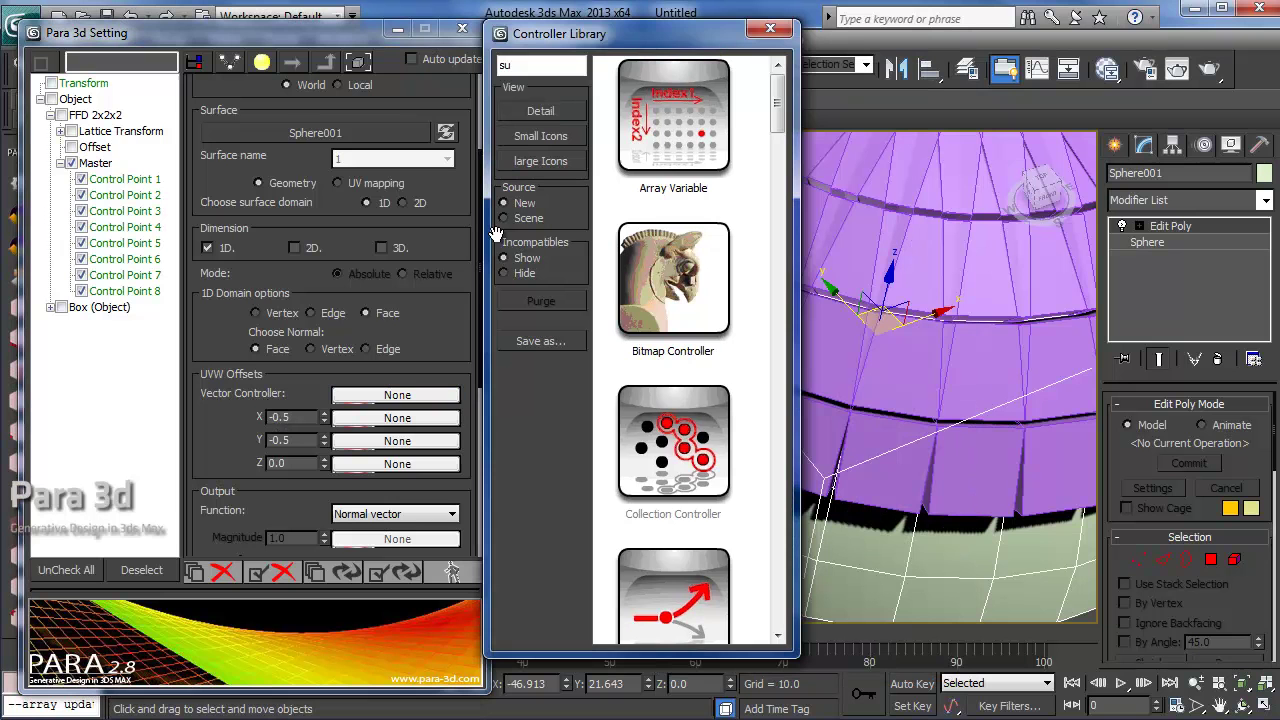
left_click(674, 165)
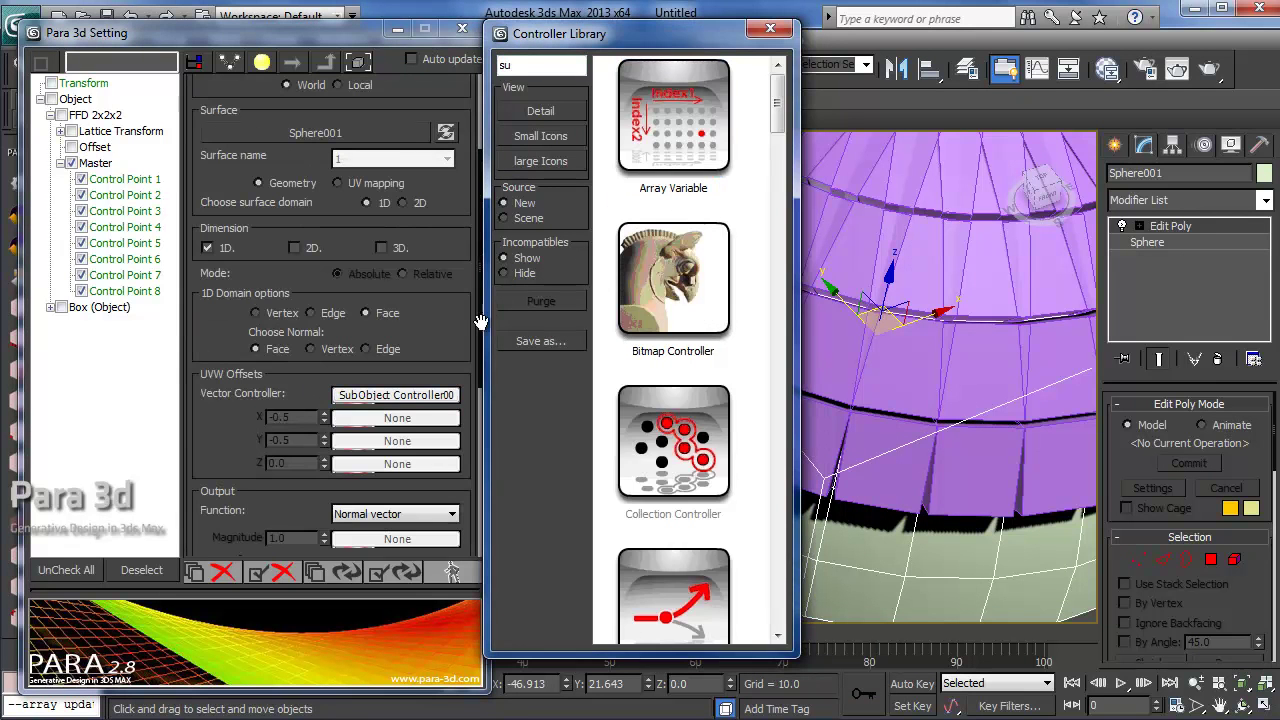
left_click(770, 28)
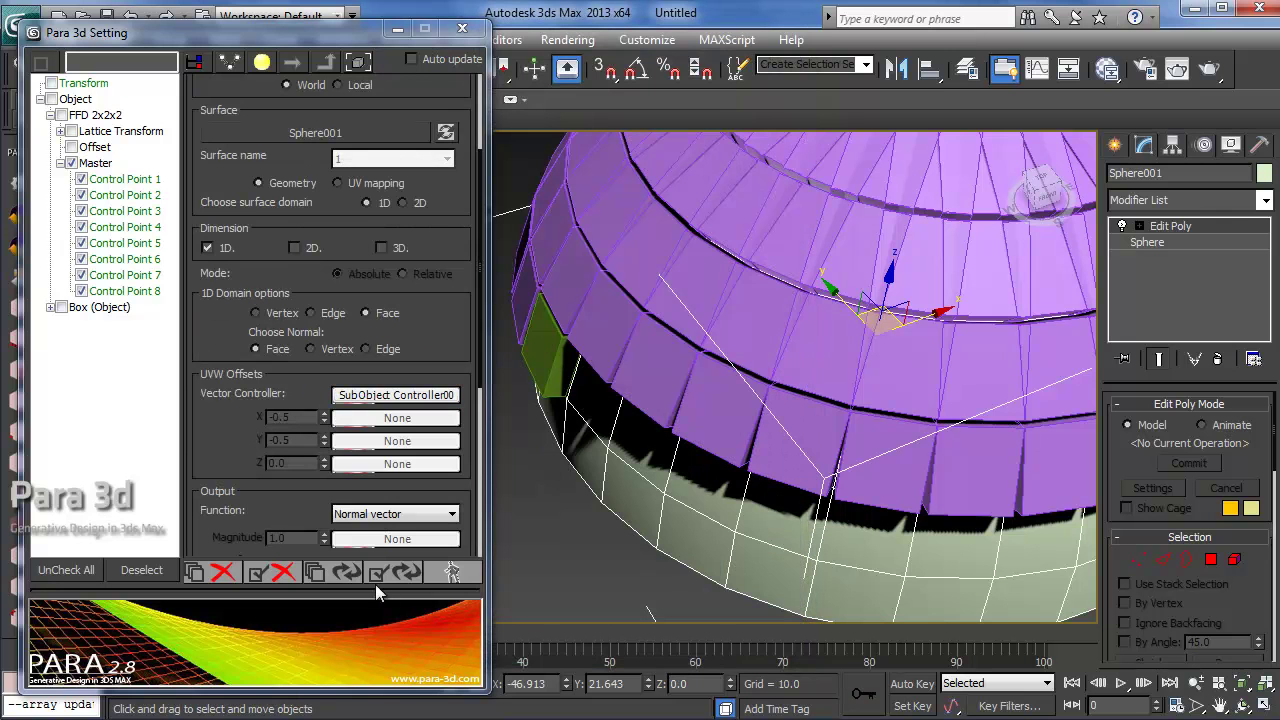
left_click(330, 572)
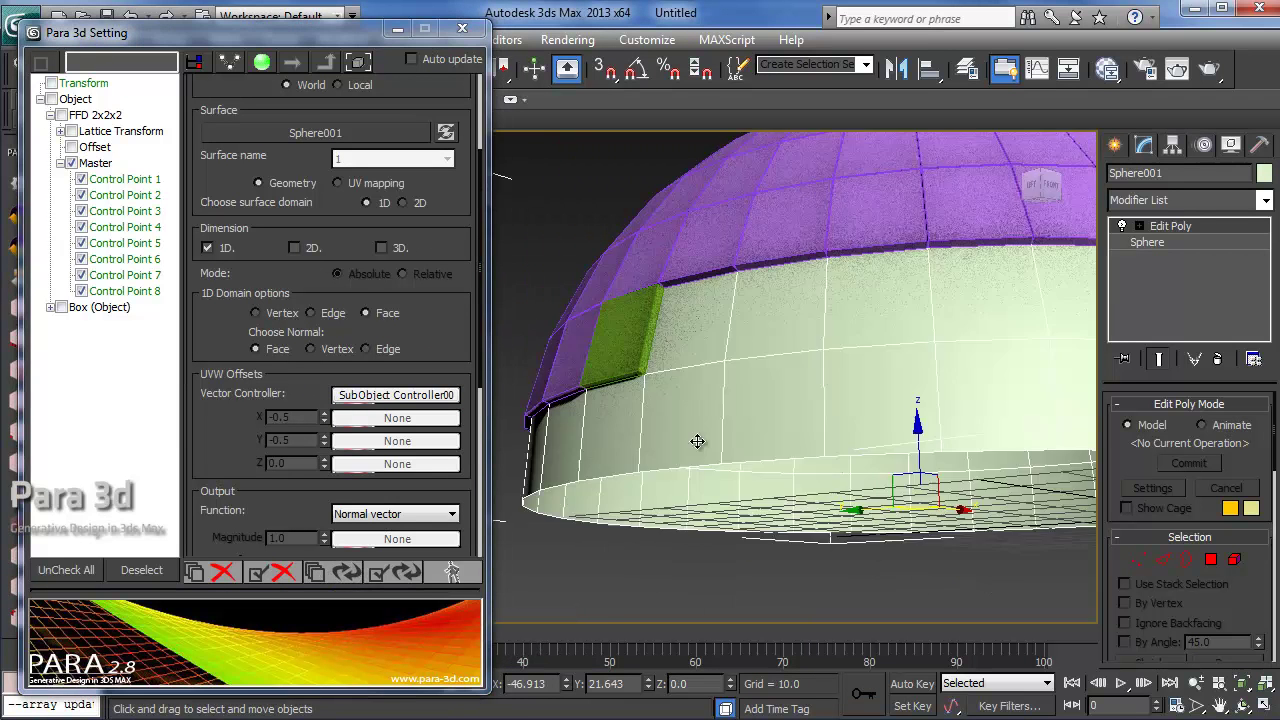
- Examine how the deformed boxes fit the sphere's faces and meet each other at their outer corners
scroll(695, 455, "up", 4)
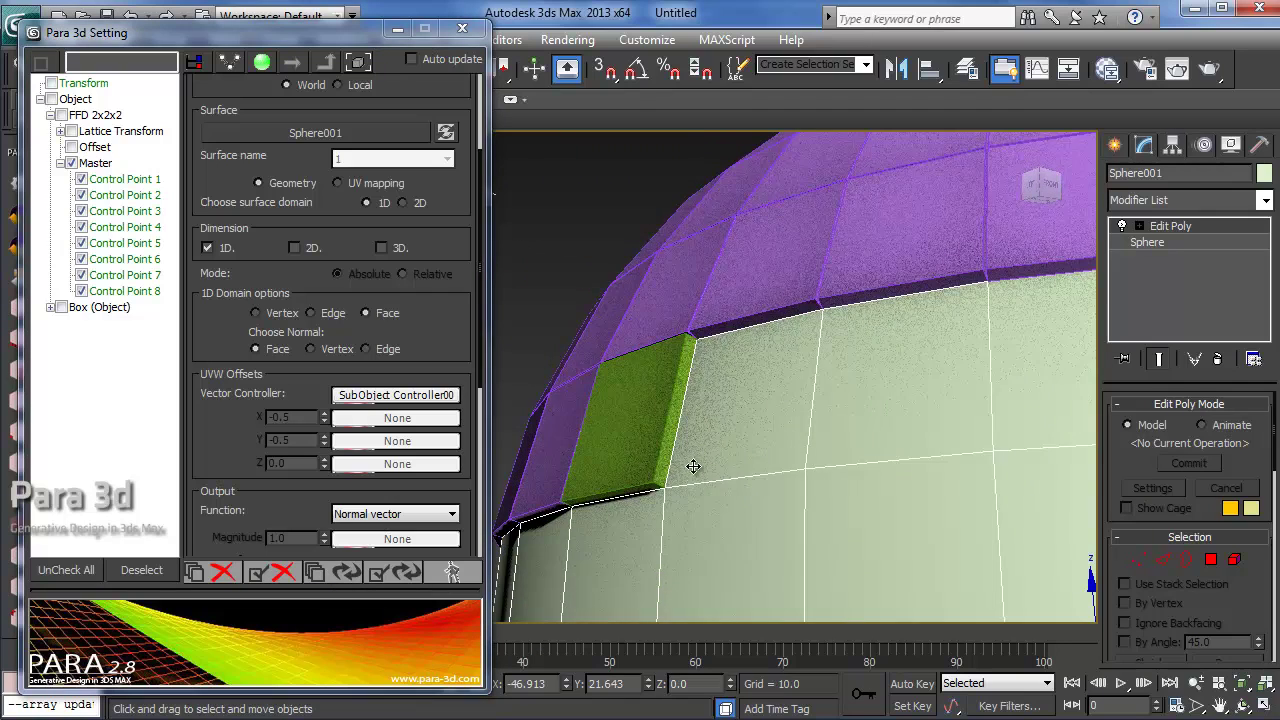
scroll(694, 458, "up", 4)
middle_click_drag(900, 395, 848, 412)
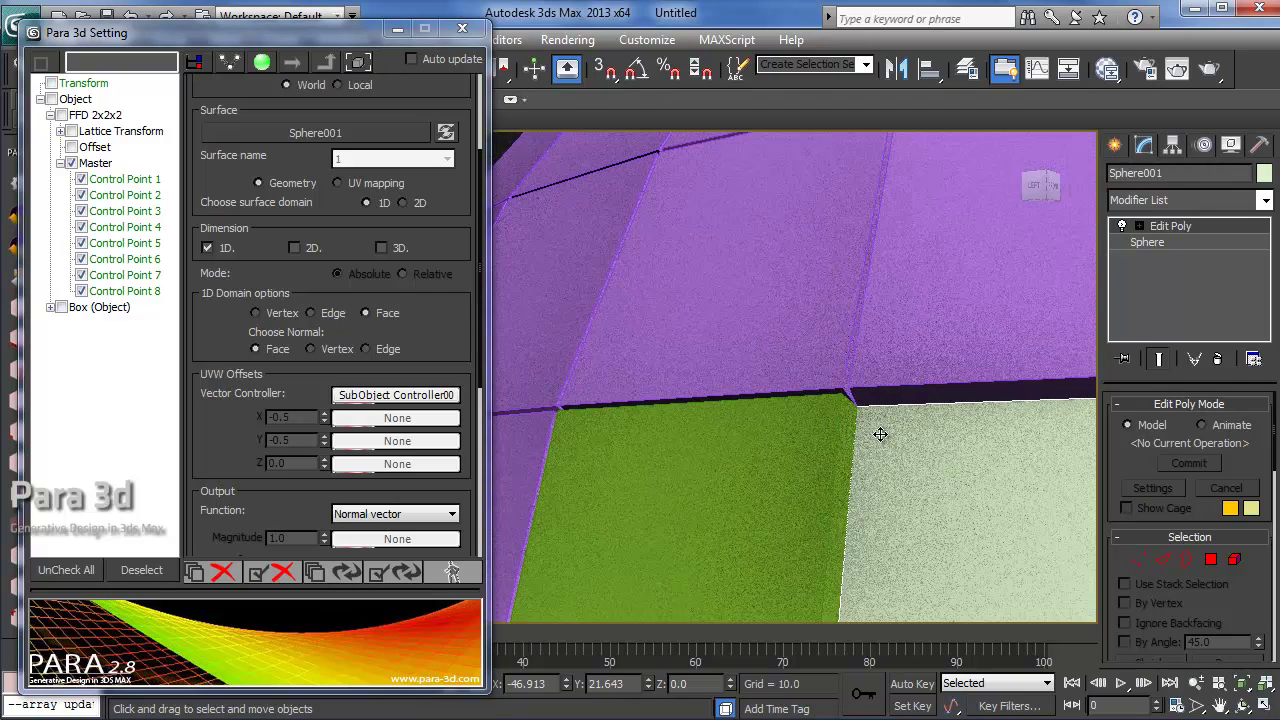
scroll(880, 434, "down", 3)
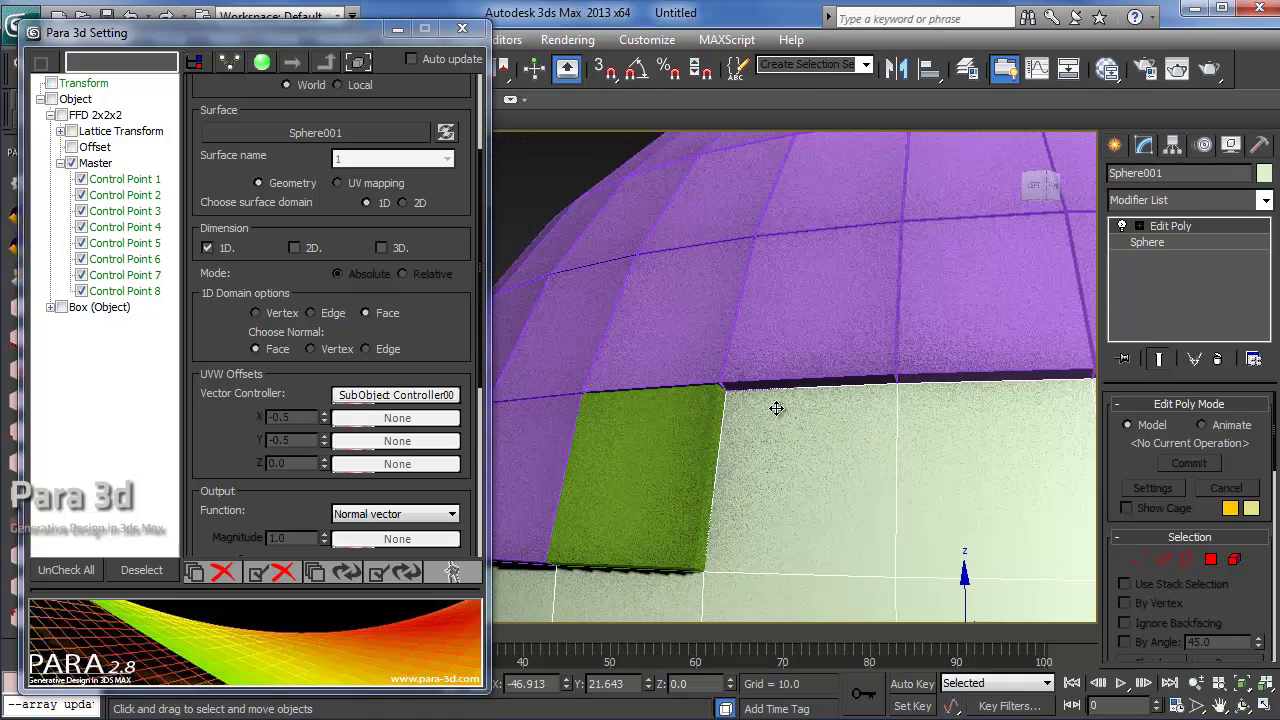
middle_click_drag(697, 444, 694, 417, "alt")
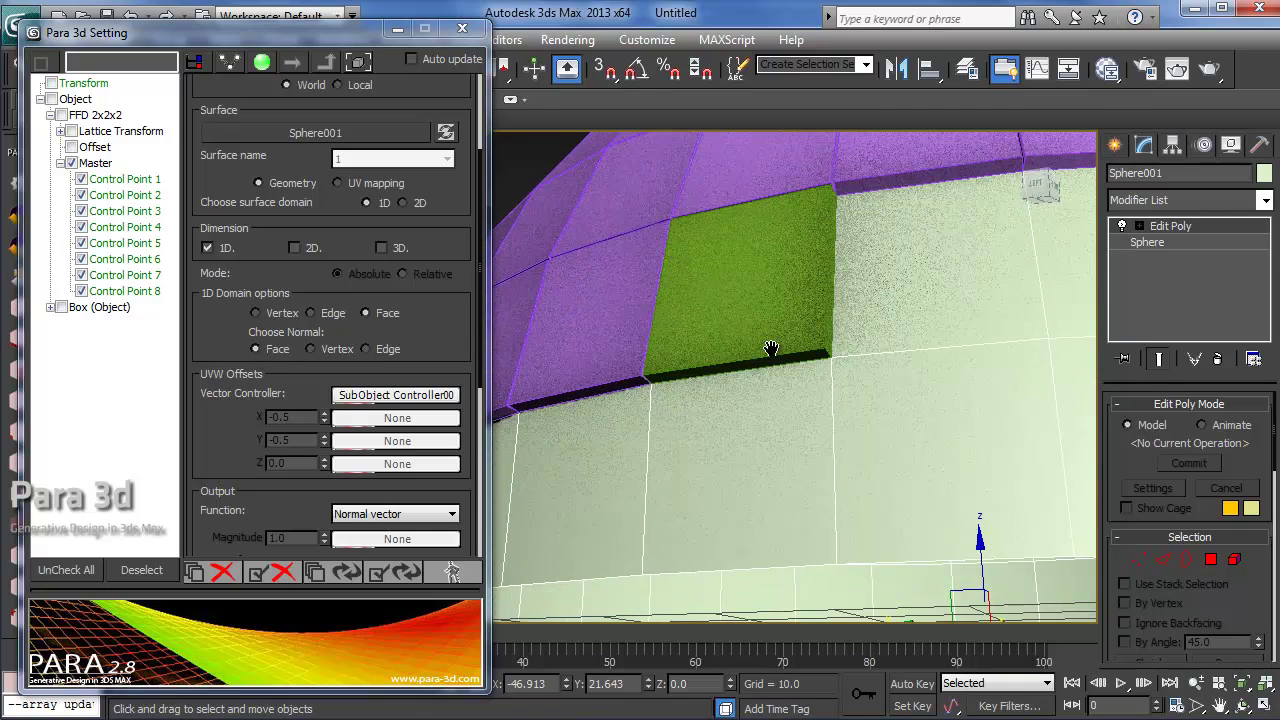
scroll(769, 349, "up", 5)
scroll(771, 349, "up", 2)
middle_click_drag(773, 371, 741, 371)
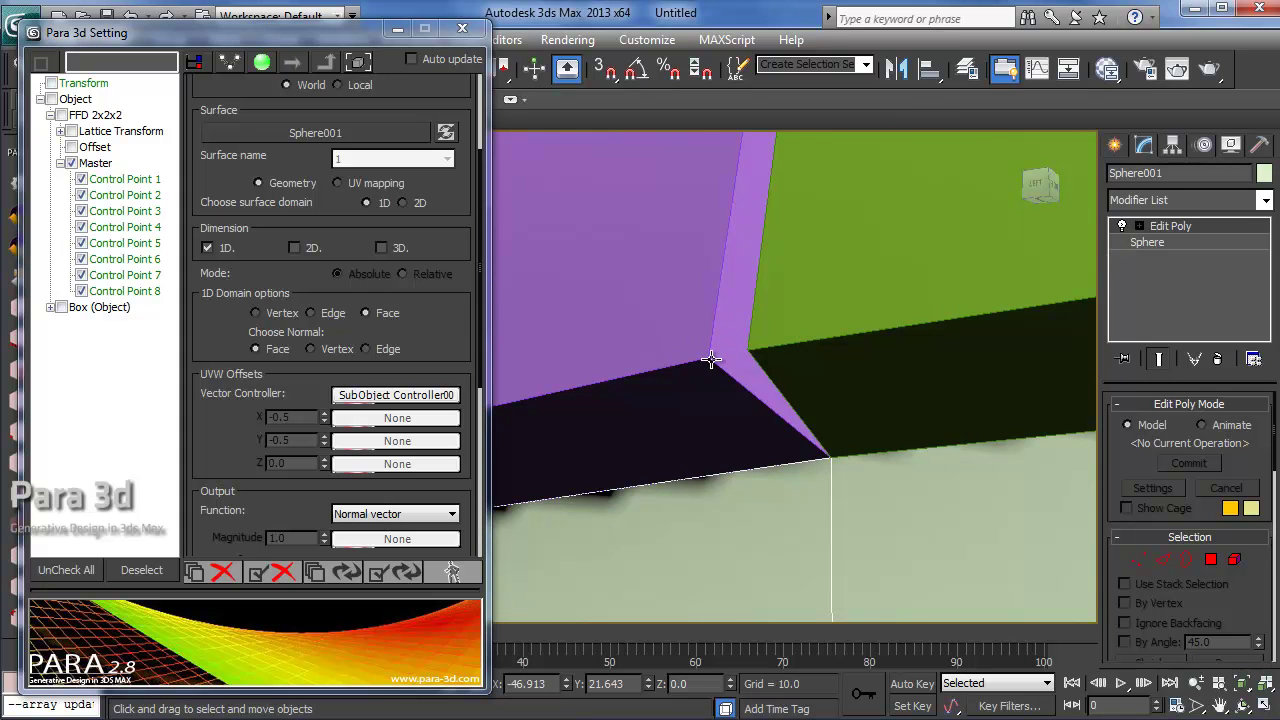
middle_click_drag(709, 414, 714, 394)
middle_click_drag(657, 219, 676, 258)
middle_click_drag(807, 482, 775, 430)
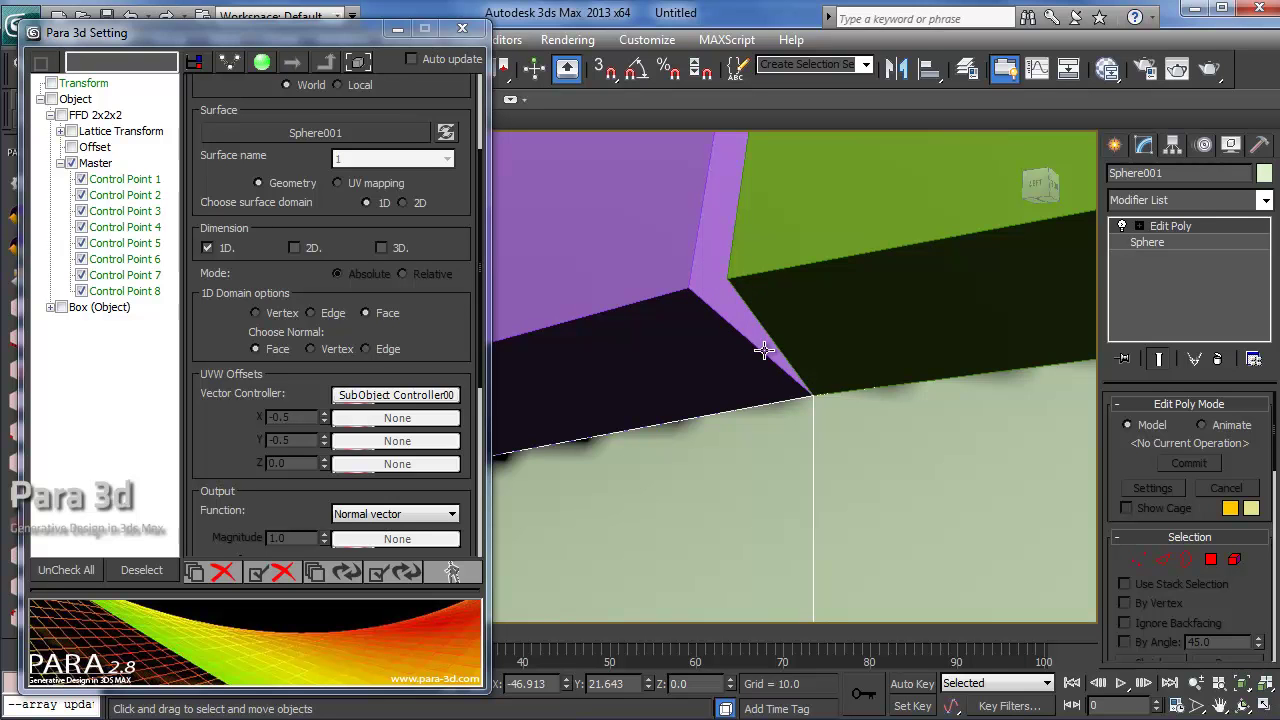
- Set the SubObject Controller's Z size to 5.0 and update the boxes
scroll(241, 405, "down", 1)
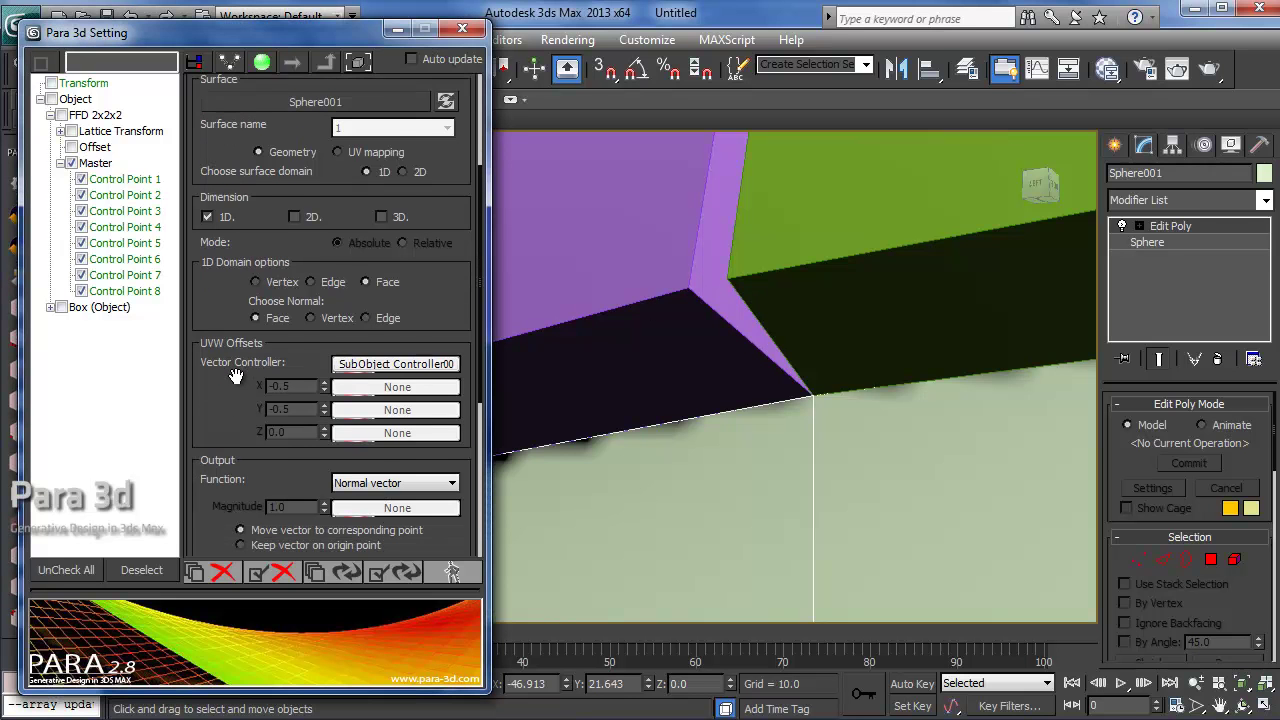
left_click(443, 361)
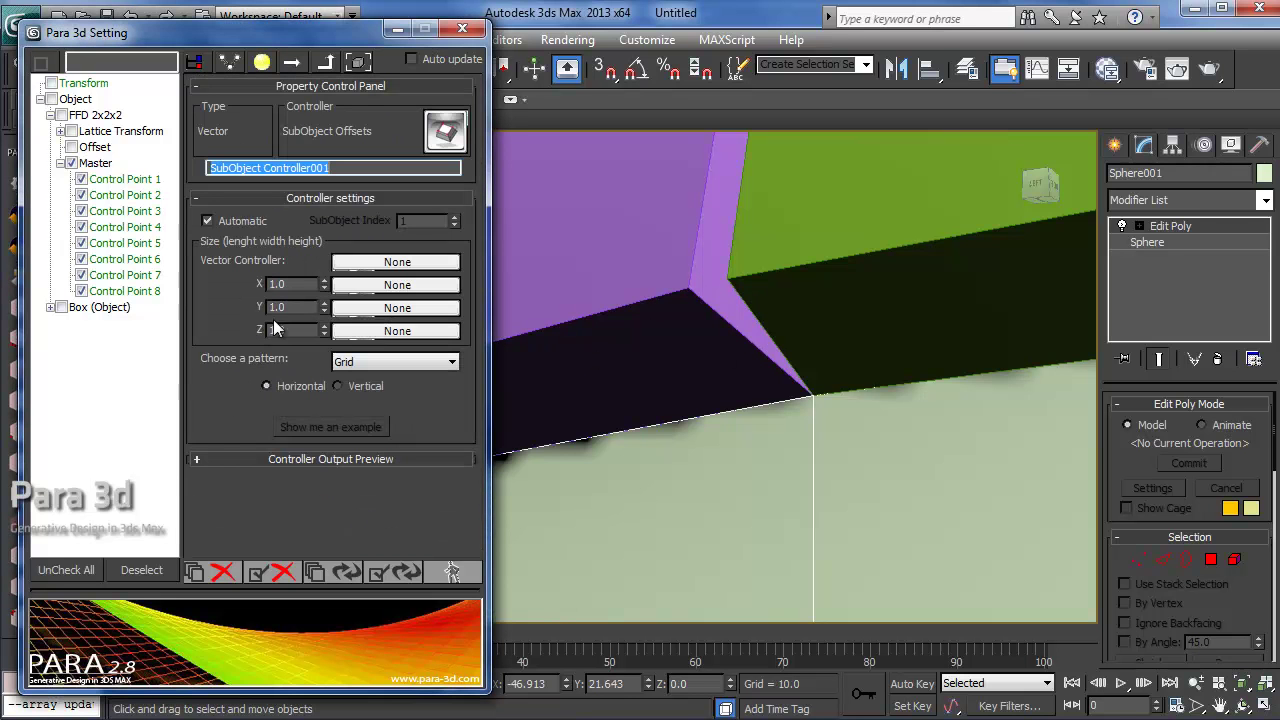
double_click(300, 331)
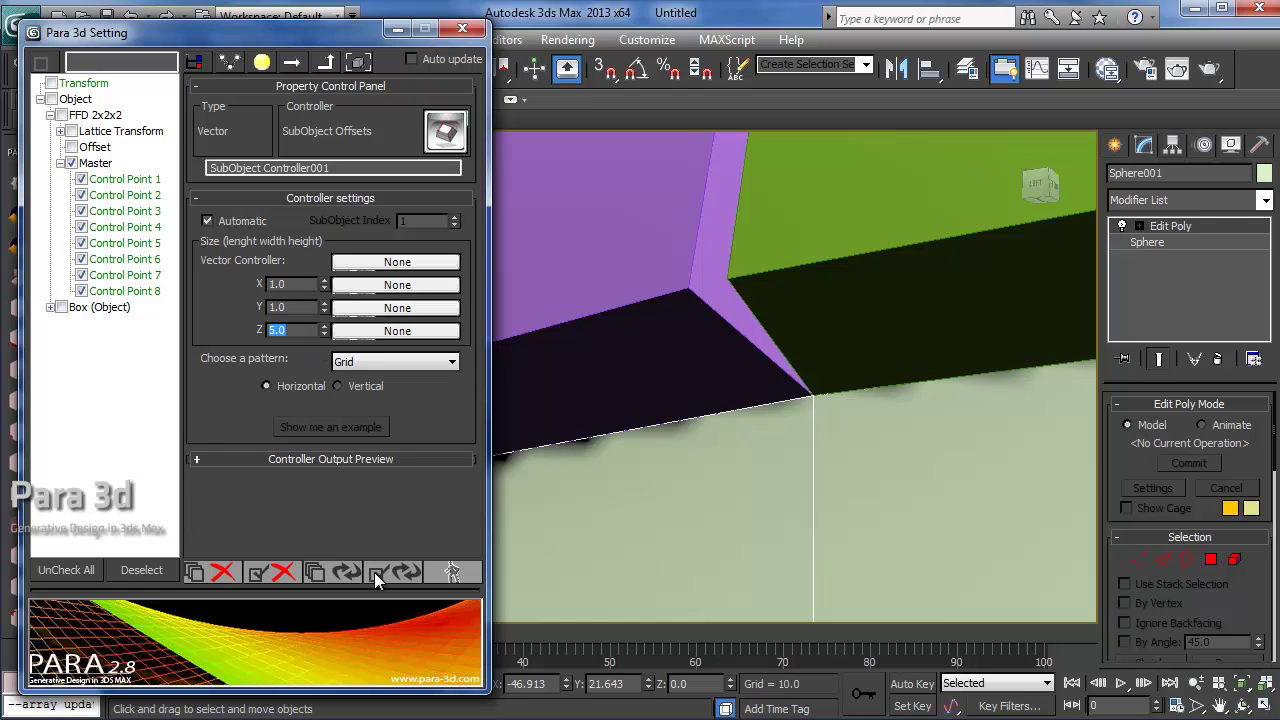
left_click(376, 574)
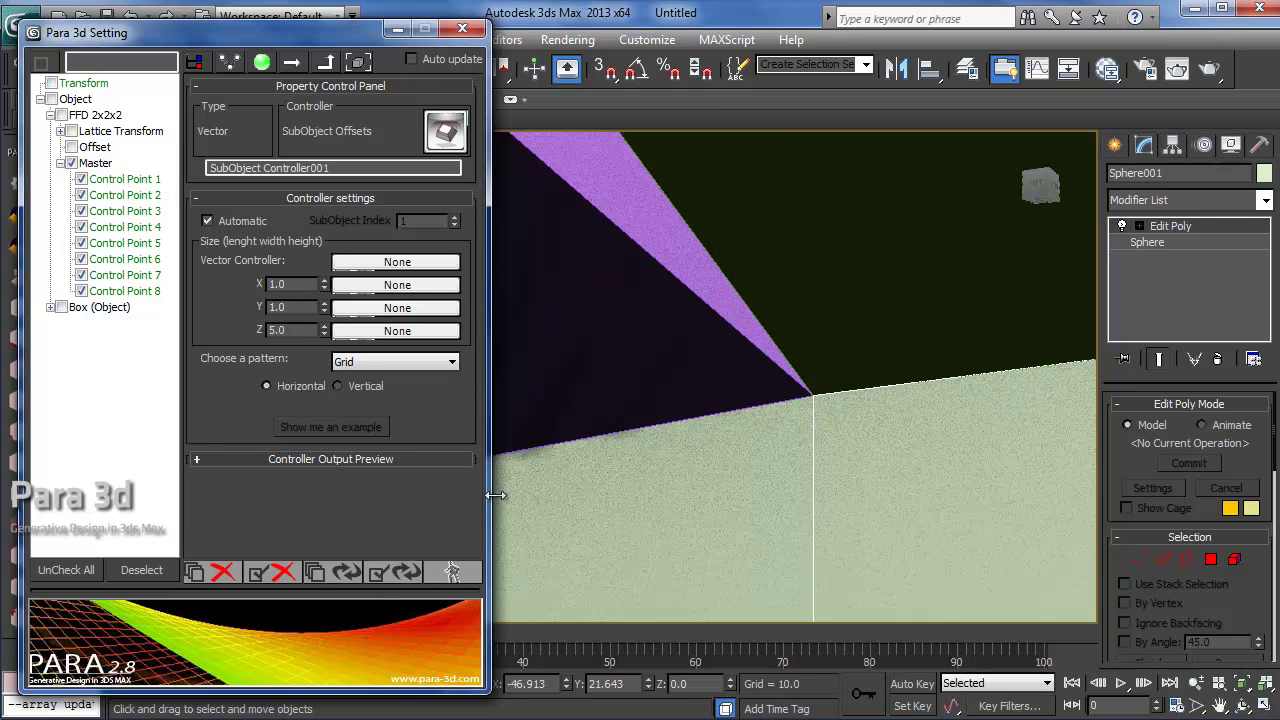
- Switch the surface controller's normal option for the face domain to Vertex and update the boxes
middle_click_drag(620, 330, 736, 349)
scroll(655, 424, "down", 4)
scroll(736, 349, "up", 6)
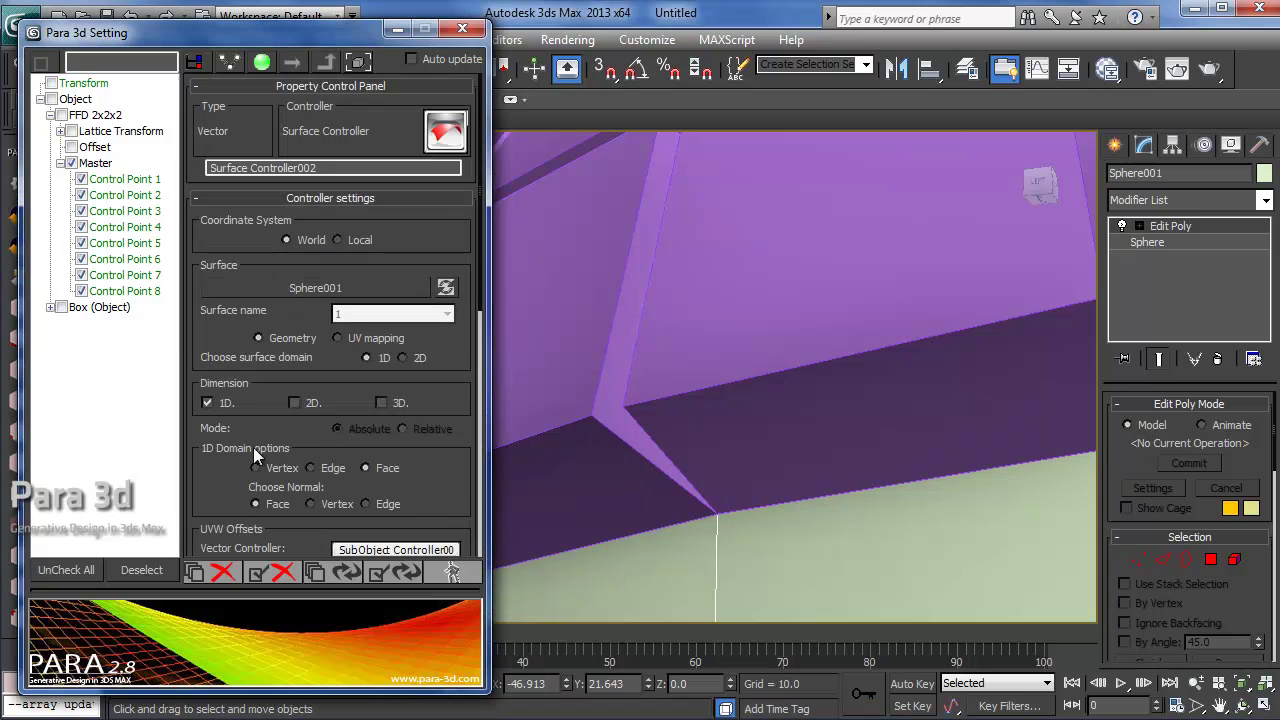
scroll(237, 493, "down", 1)
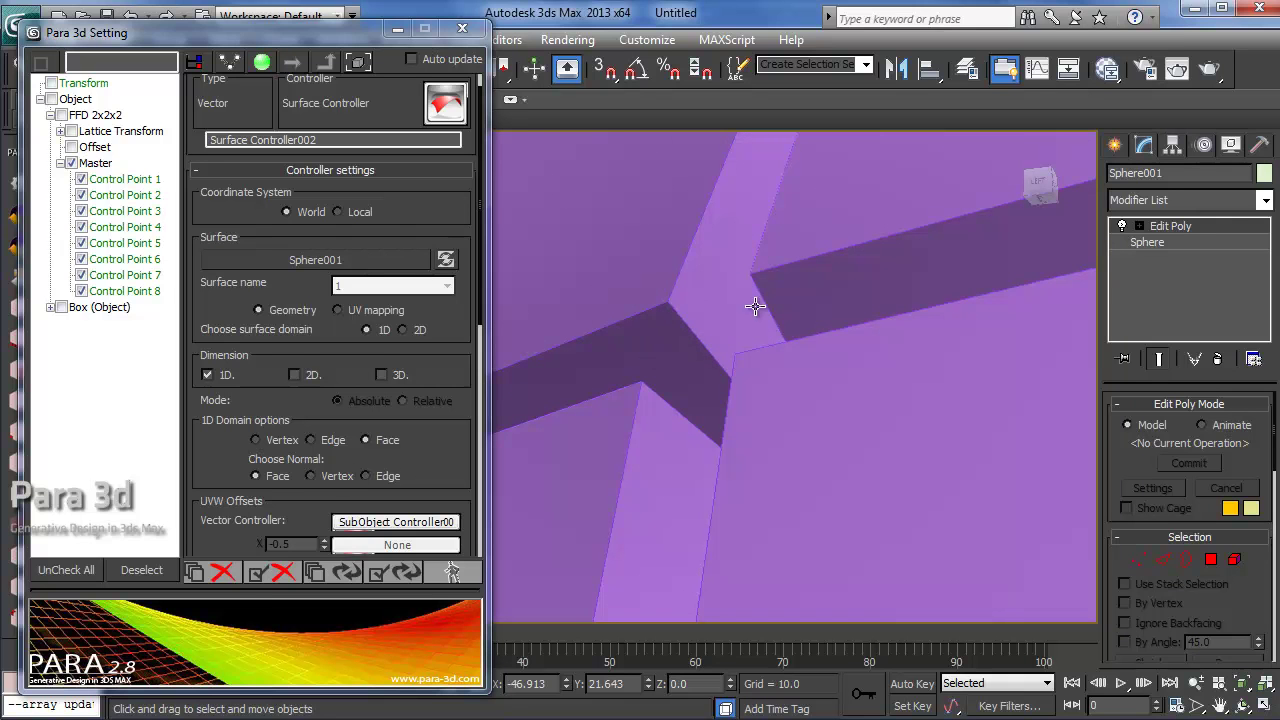
left_click(336, 481)
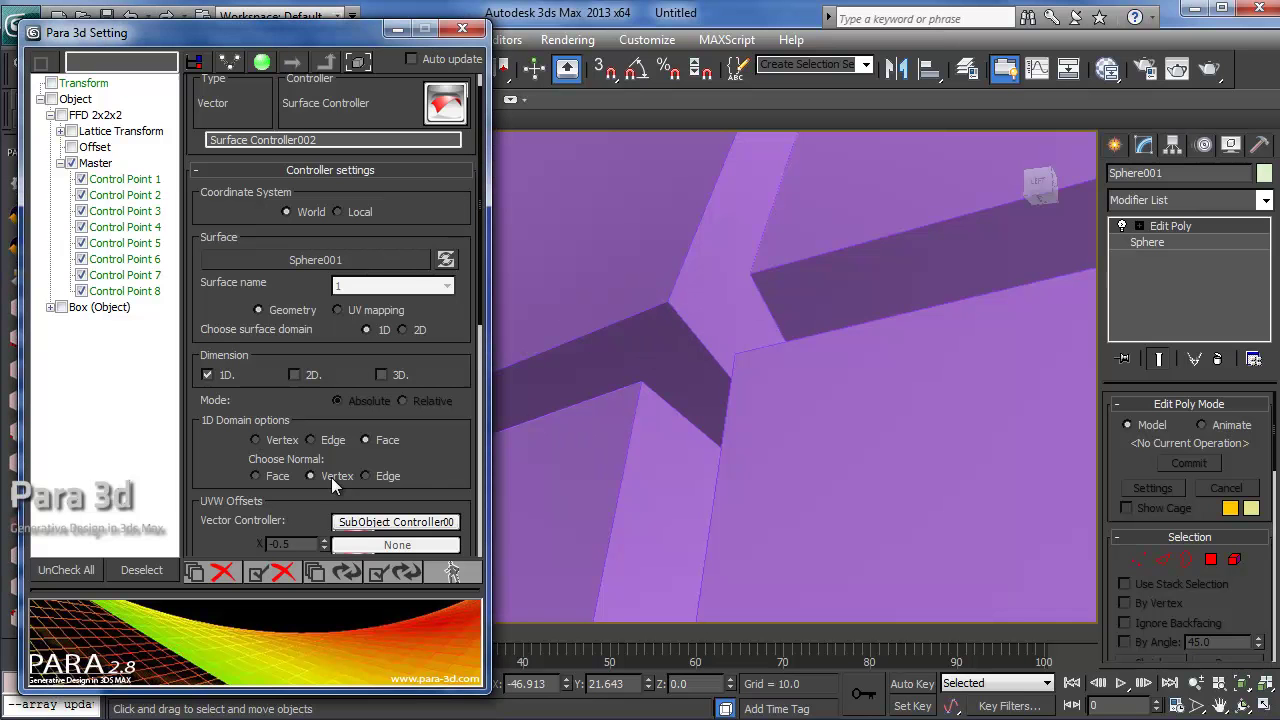
left_click(383, 575)
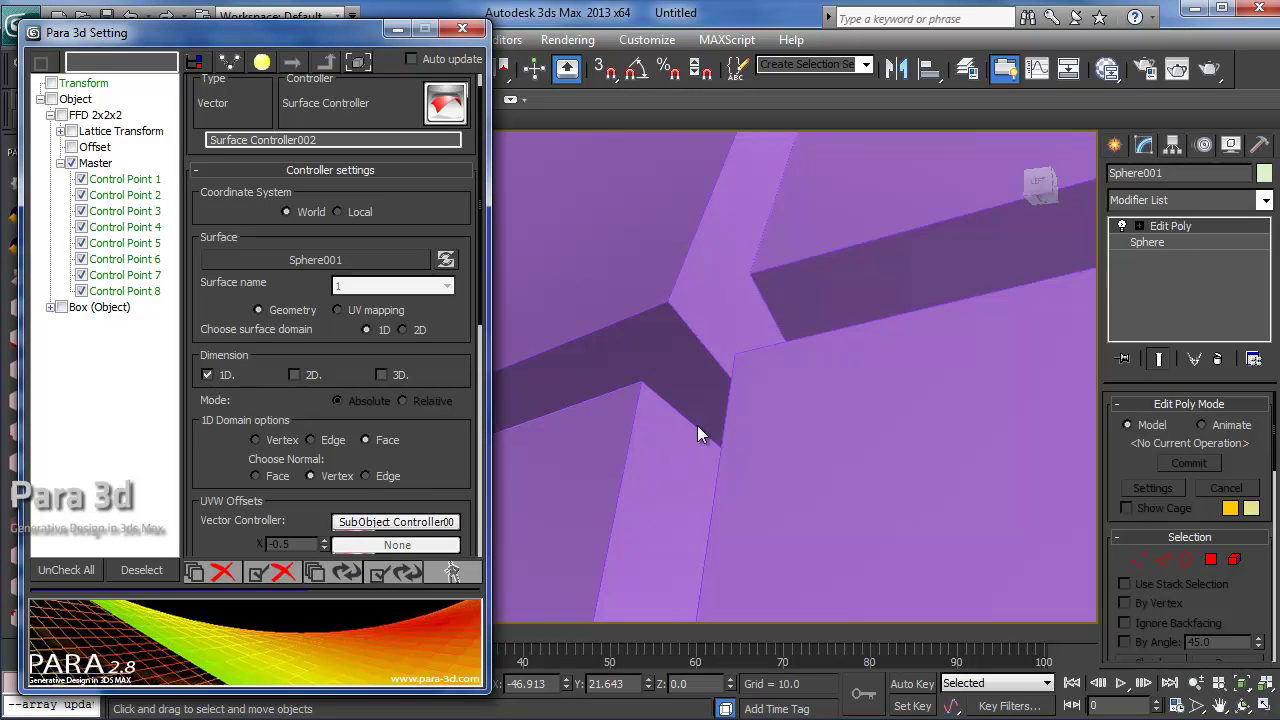
scroll(686, 365, "down", 8)
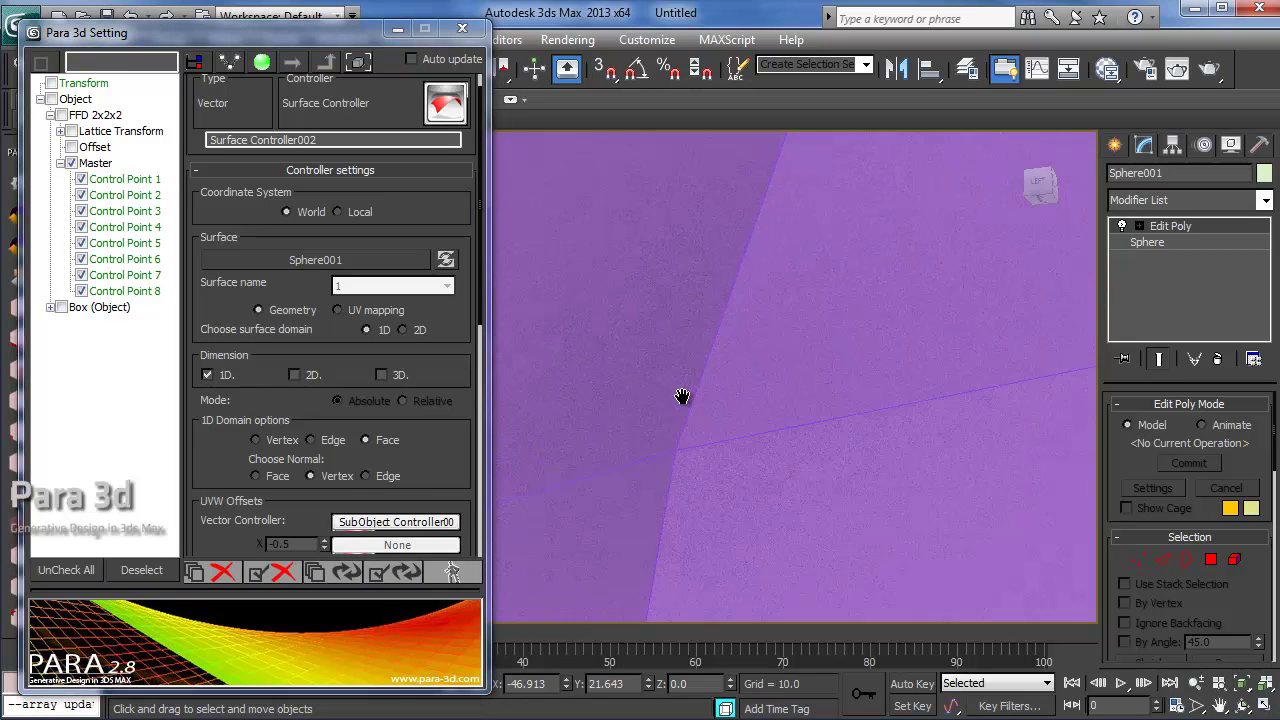
- Move the tan box on the grid away from the sphere so that it stands clear of it
middle_click_drag(673, 415, 641, 396)
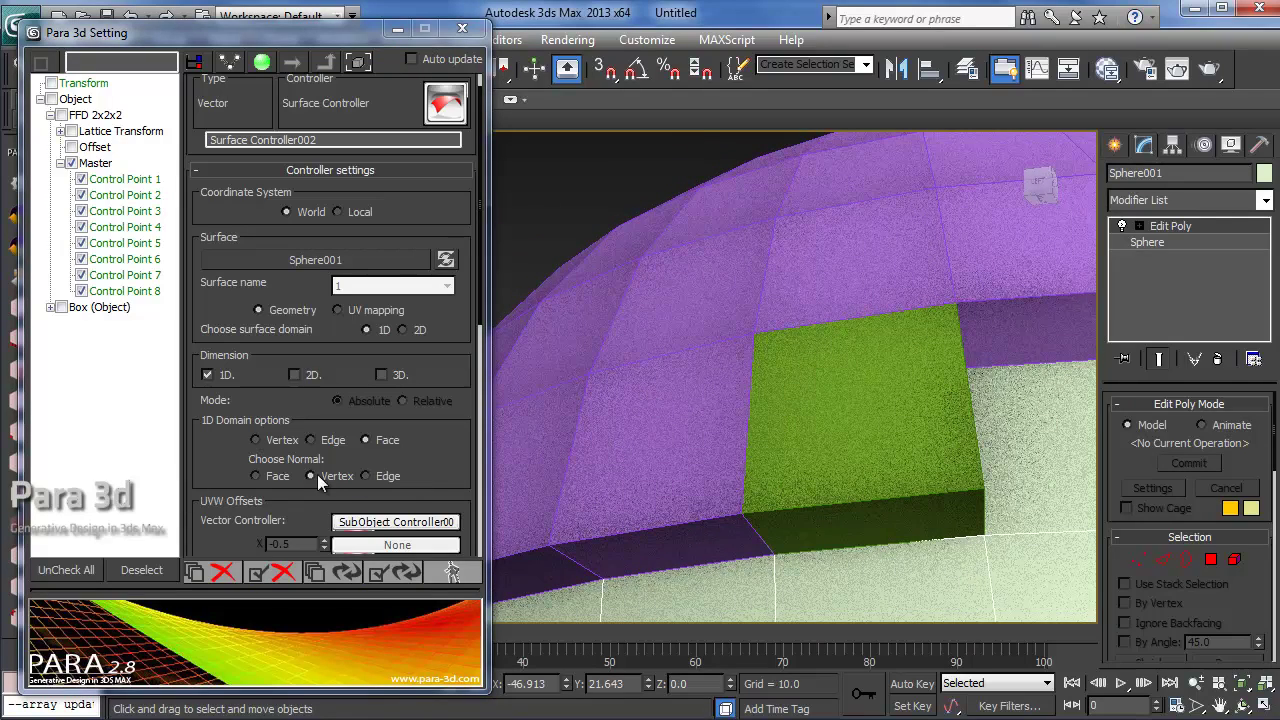
scroll(690, 428, "down", 6)
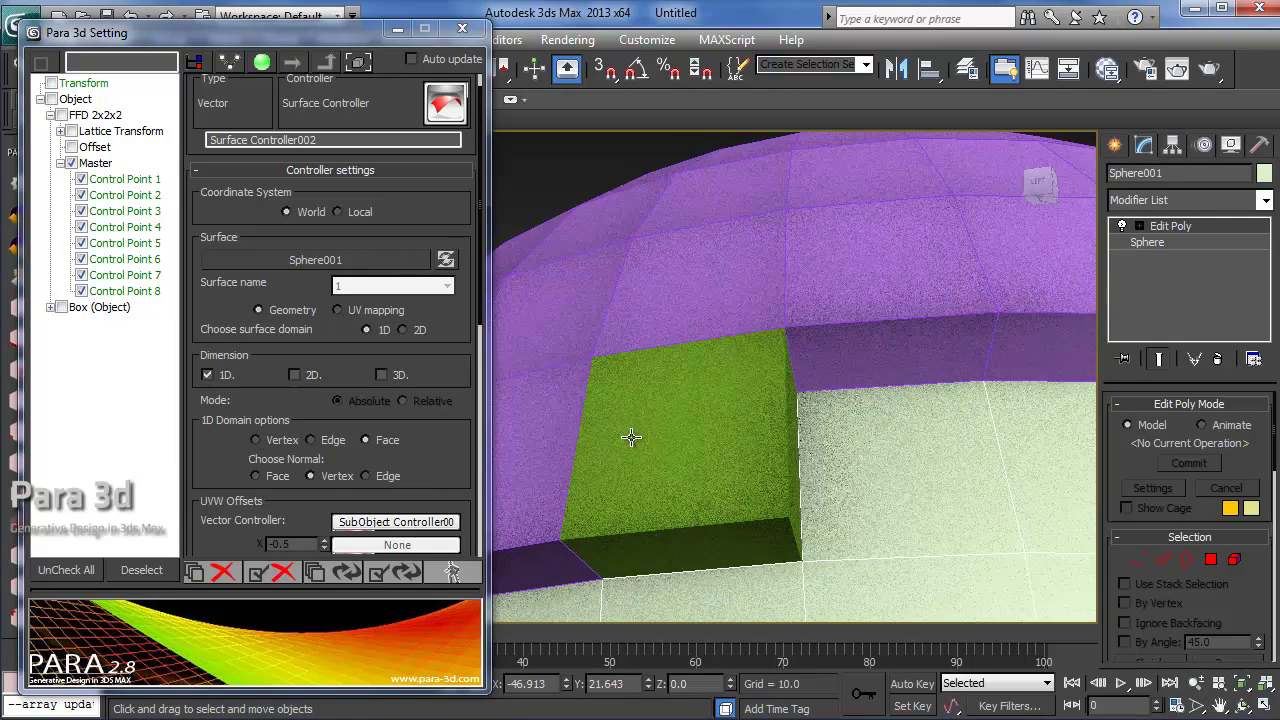
scroll(631, 437, "down", 4)
middle_click_drag(662, 424, 568, 413)
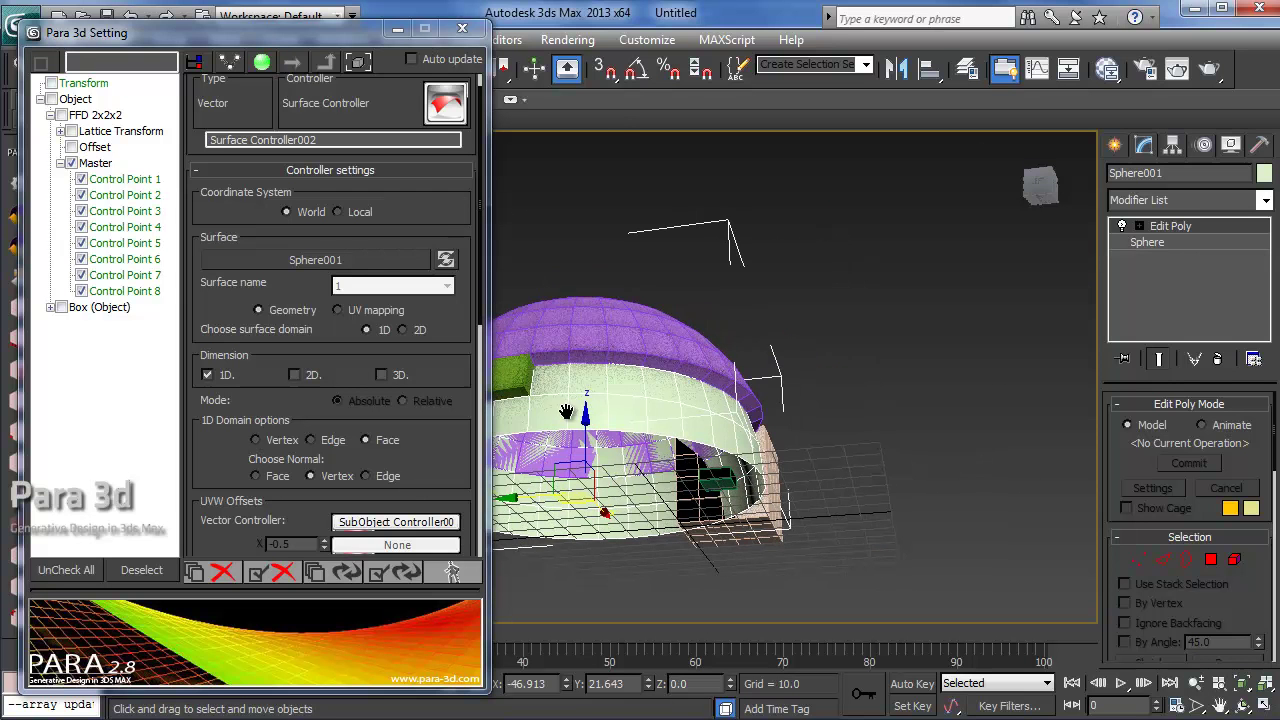
middle_click_drag(711, 387, 606, 504, "alt")
middle_click_drag(775, 469, 698, 426)
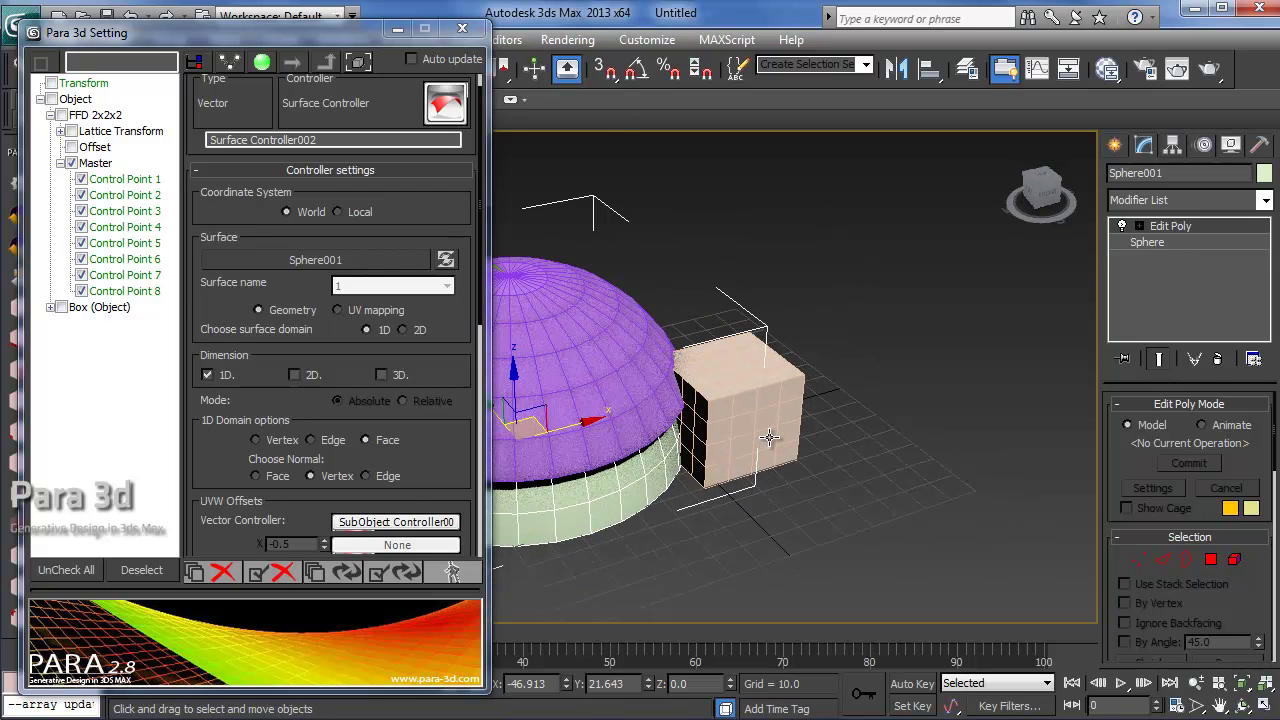
left_click(771, 438)
left_click_drag(789, 430, 915, 395)
- Assign Box001 as the surface for the Transform and Master control points and update the boxes
scroll(772, 450, "up", 2)
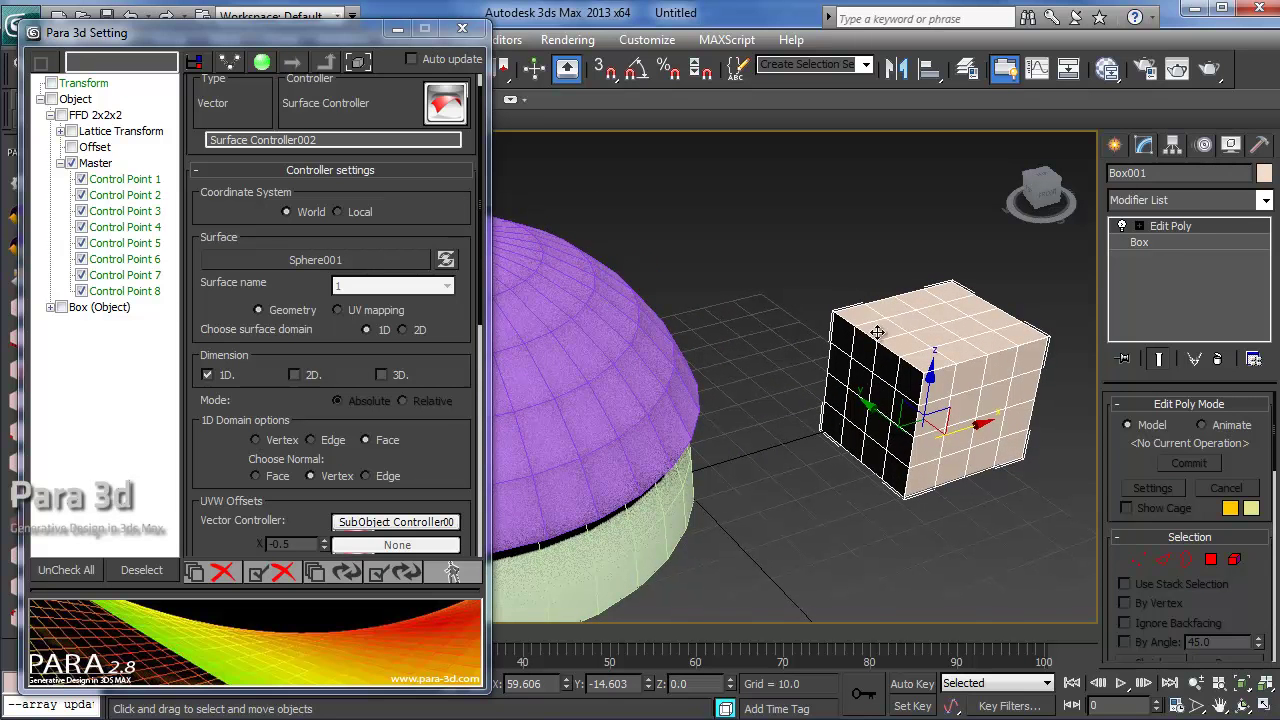
scroll(829, 371, "up", 2)
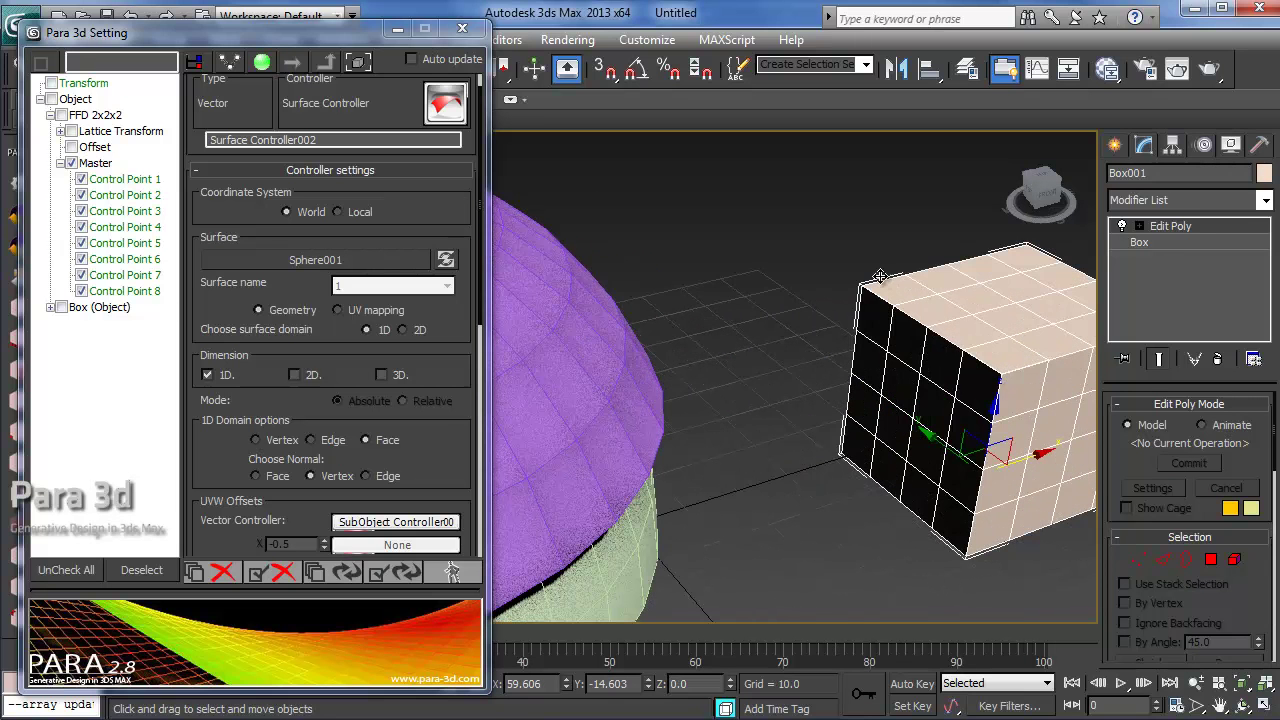
middle_click_drag(877, 384, 684, 401)
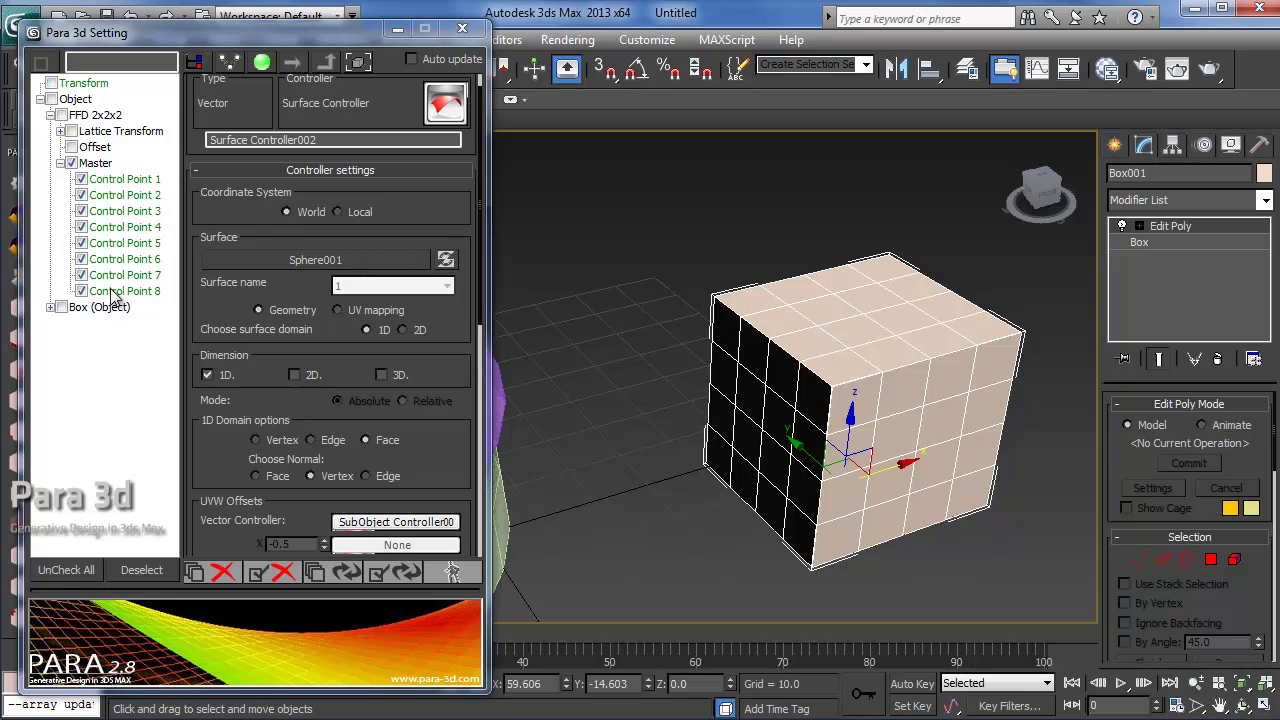
left_click(51, 84)
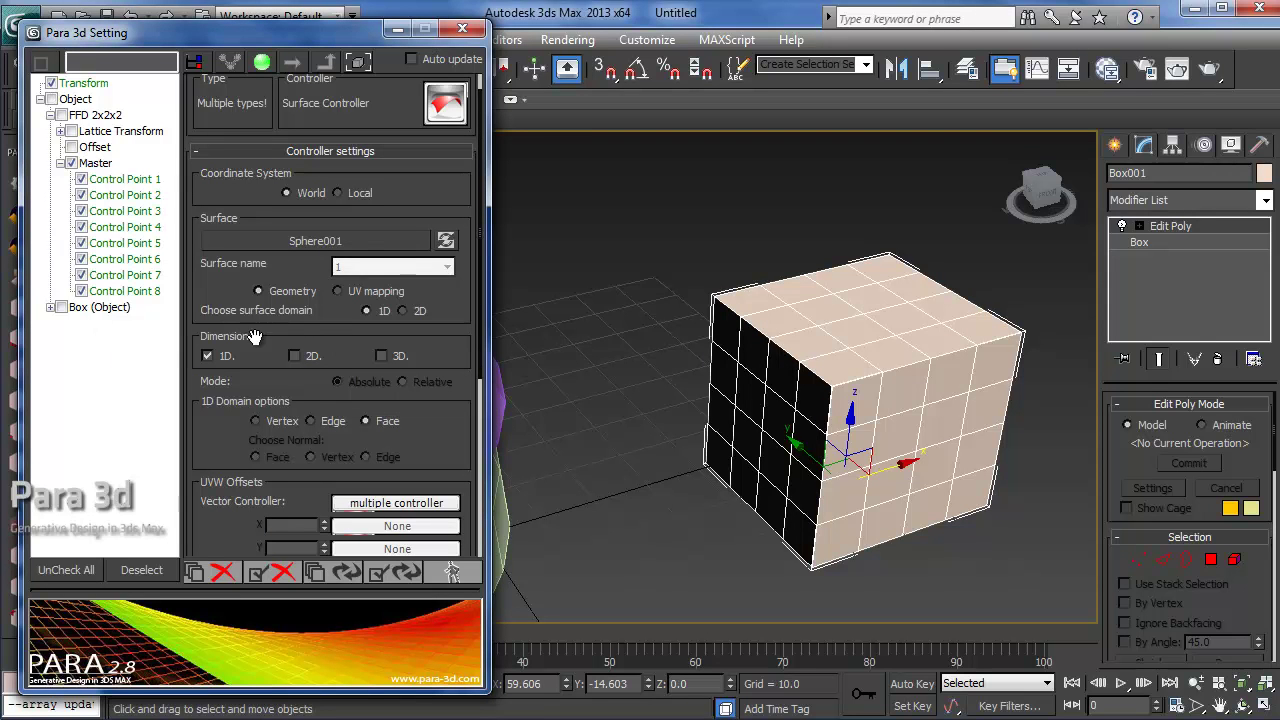
left_click(345, 245)
left_click(834, 384)
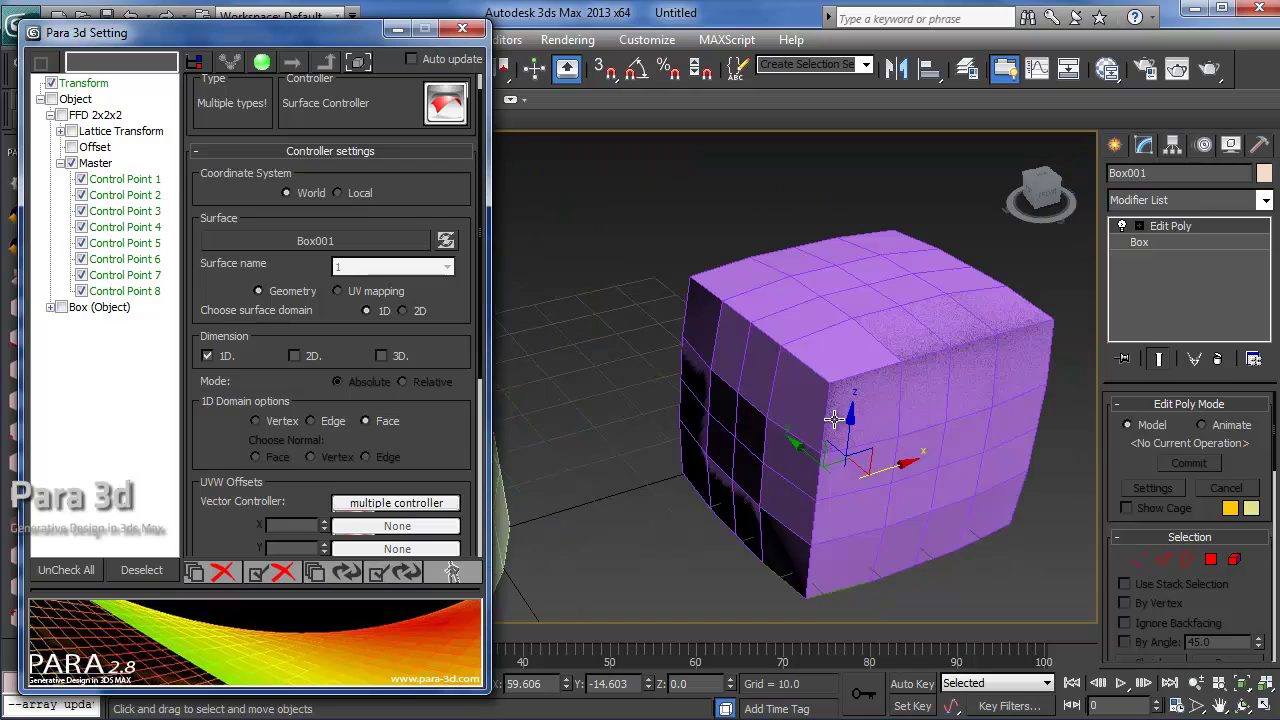
- Remove two front panels at the box's upper corner and examine how the adjoining corner panels meet there
scroll(833, 426, "up", 5)
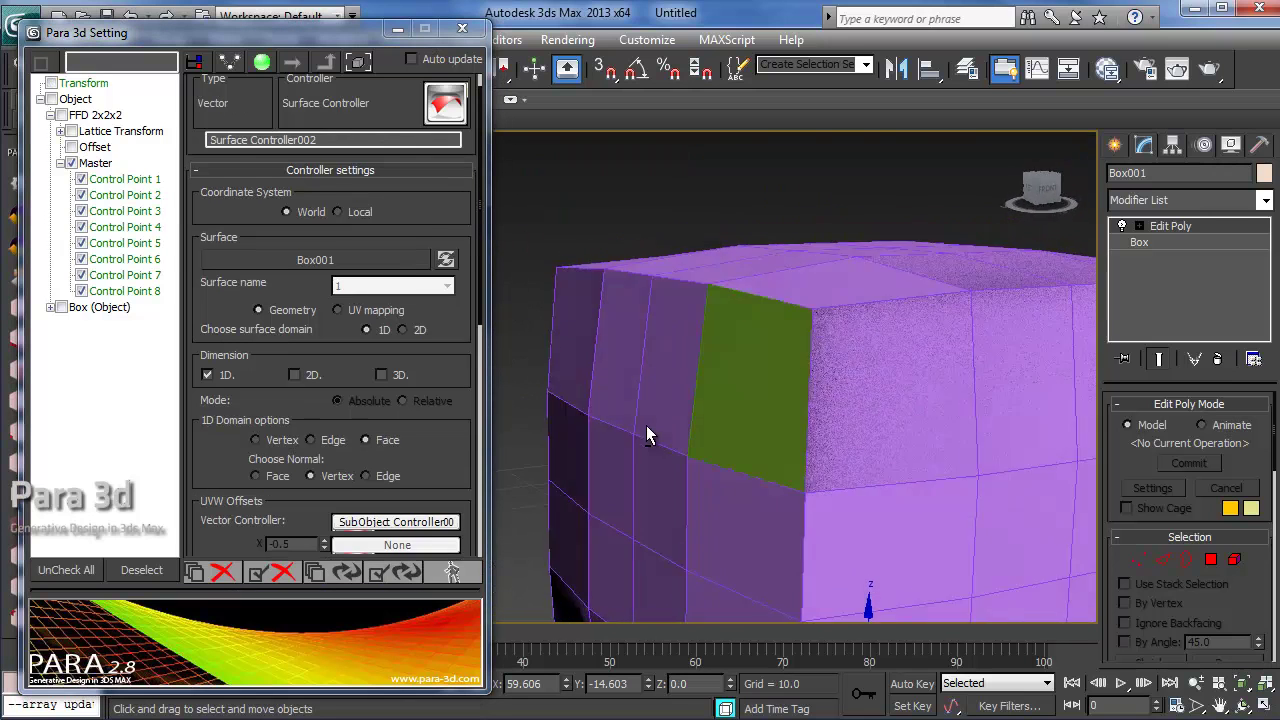
middle_click_drag(647, 427, 606, 331, "alt")
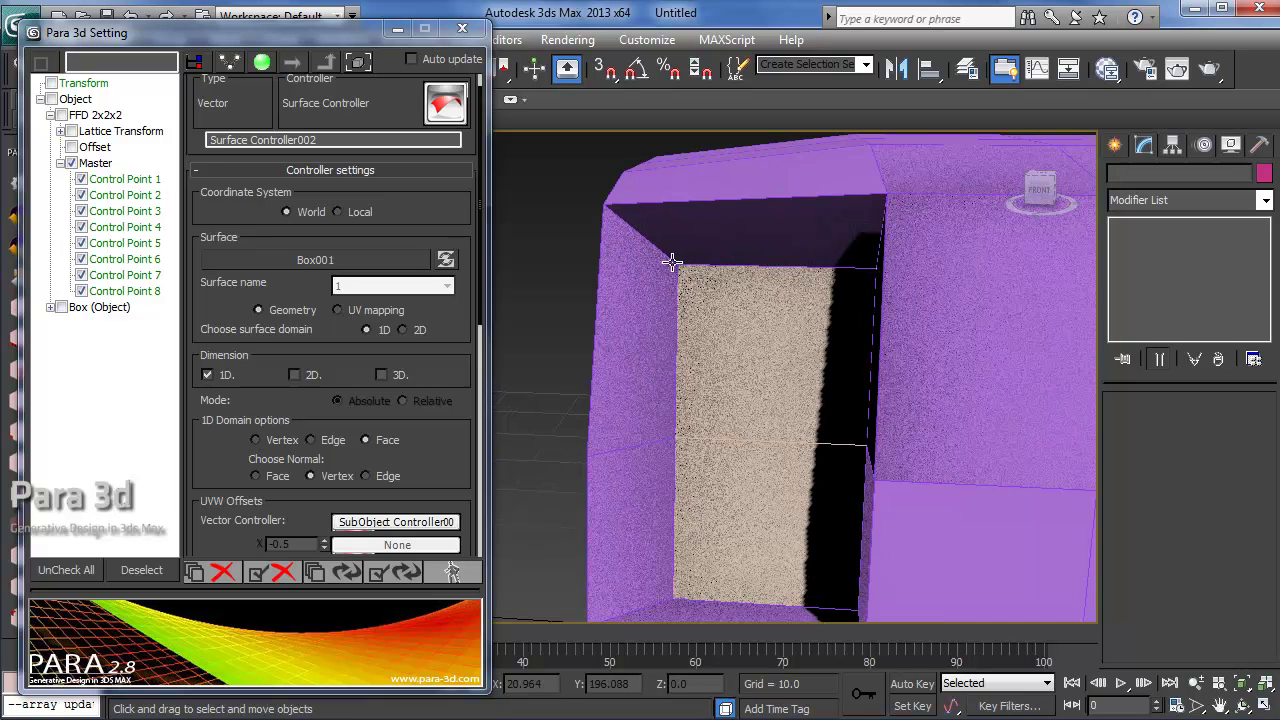
middle_click_drag(667, 543, 627, 451)
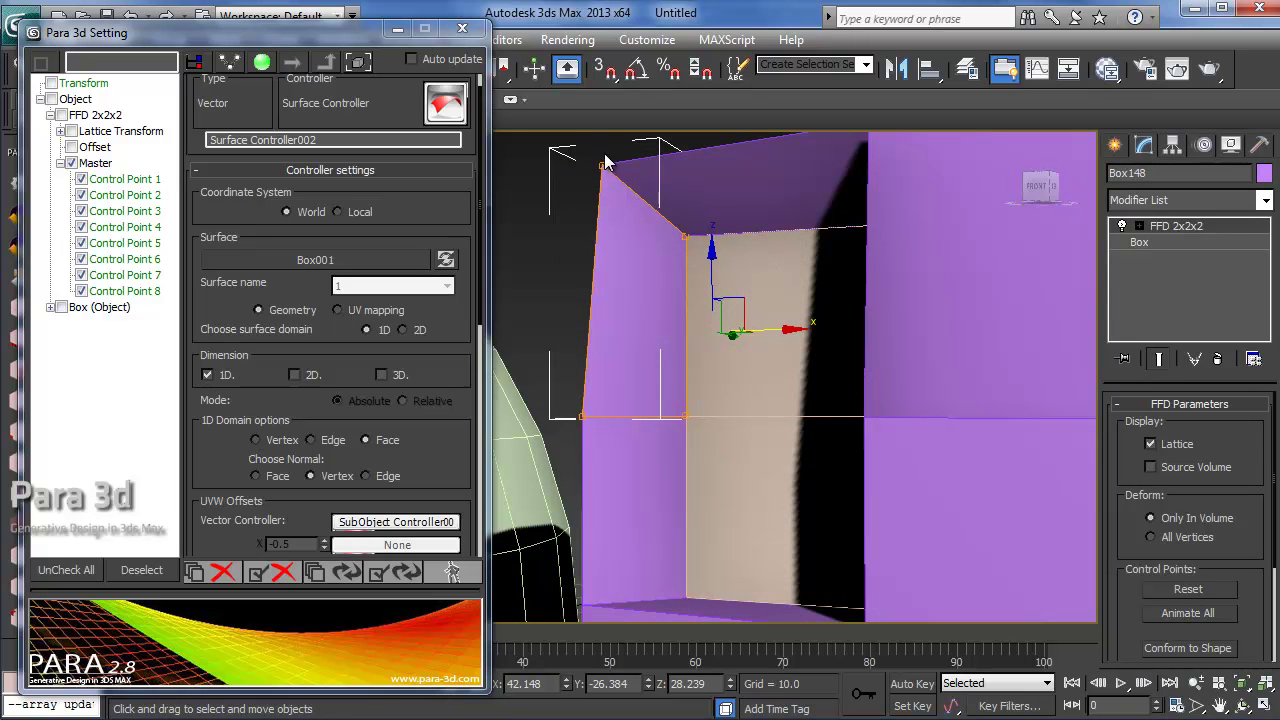
middle_click_drag(622, 232, 672, 262, "alt")
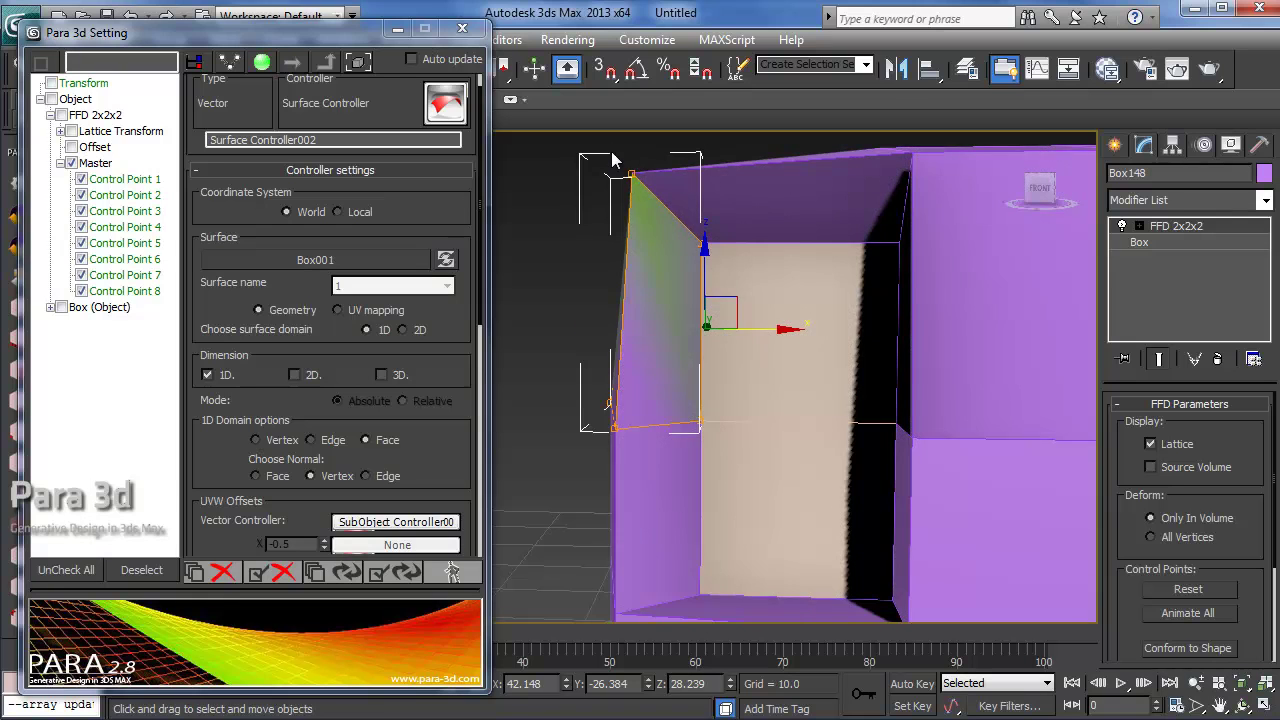
middle_click_drag(614, 163, 683, 343, "alt")
middle_click_drag(624, 260, 727, 334)
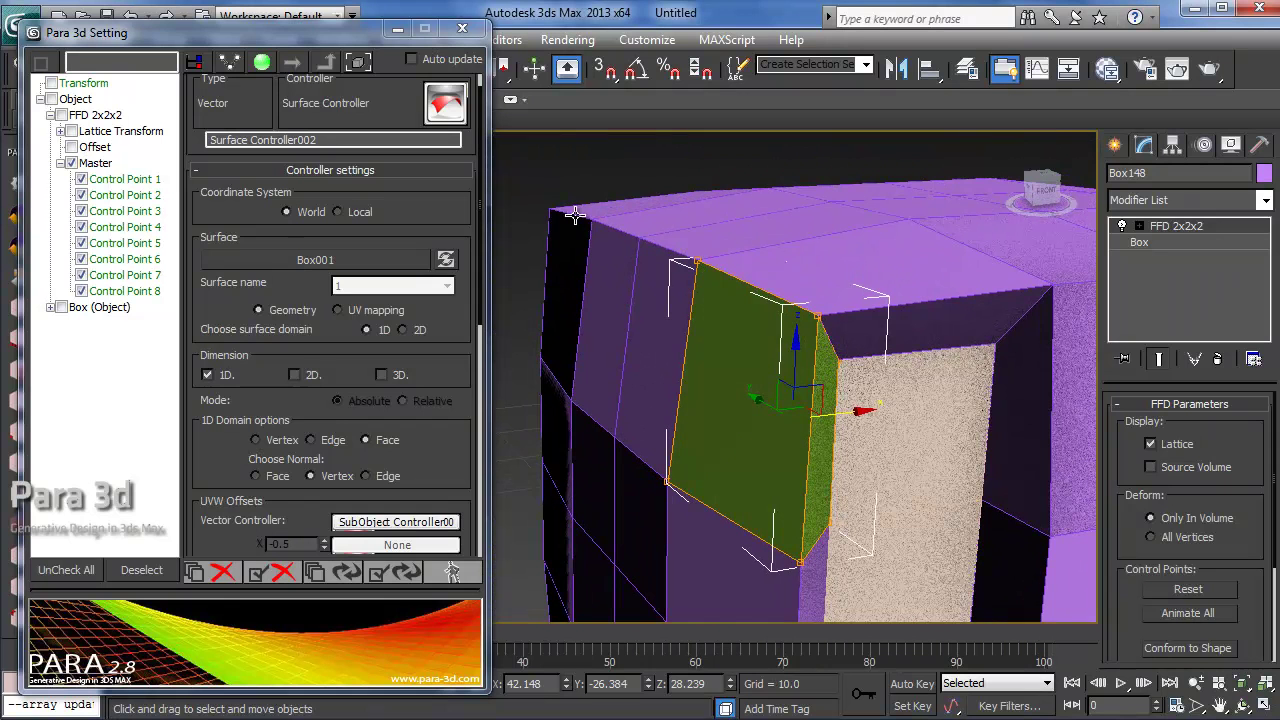
- Switch the surface controller's normal option for the face domain to Edge, update the boxes and inspect the corner joint
scroll(202, 468, "down", 1)
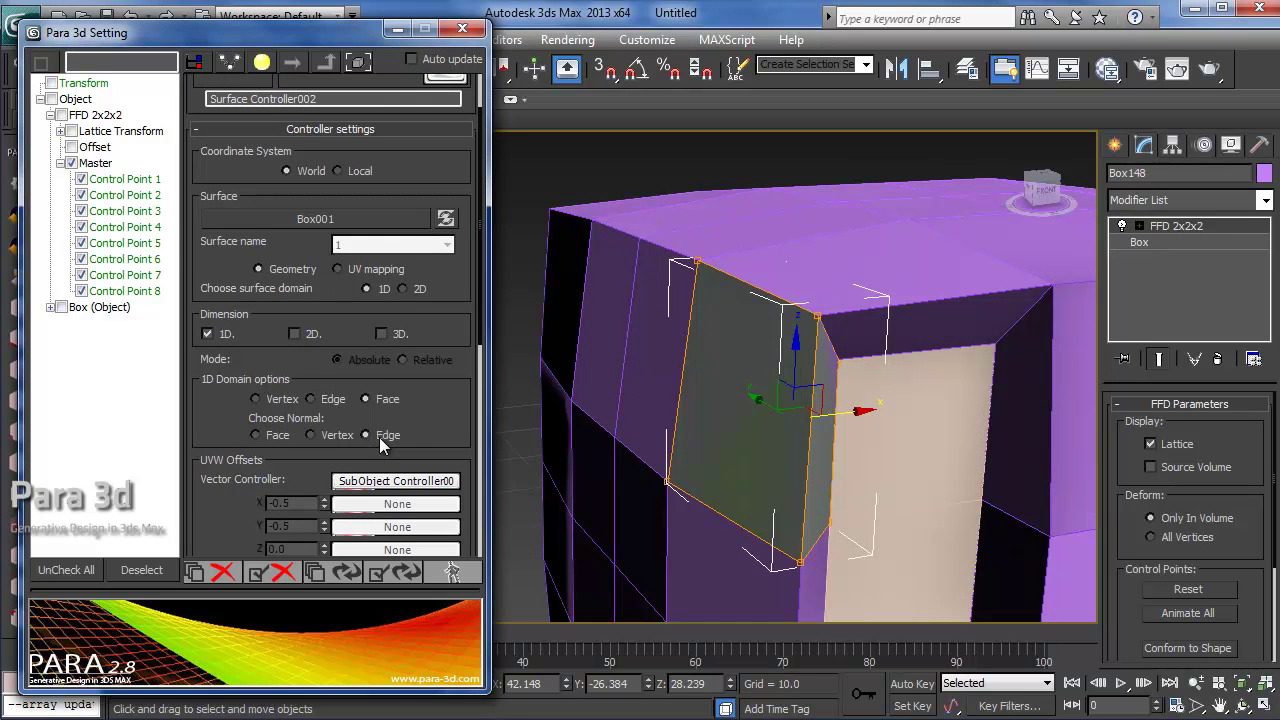
middle_click_drag(751, 438, 661, 363, "alt")
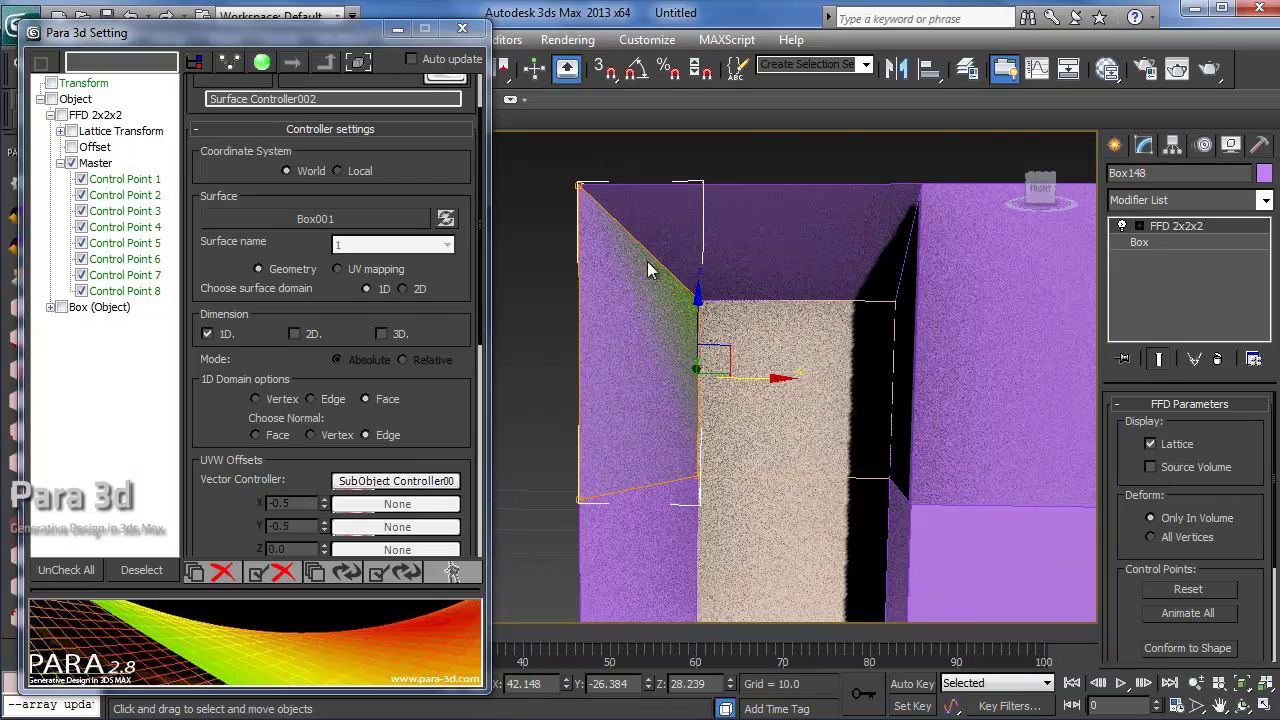
mouse_move(652, 311)
middle_mouse_down("alt")
mouse_move(689, 326)
mouse_move(623, 289)
mouse_move(640, 254)
mouse_move(628, 286)
mouse_move(686, 355)
mouse_move(705, 348)
middle_mouse_up("alt")
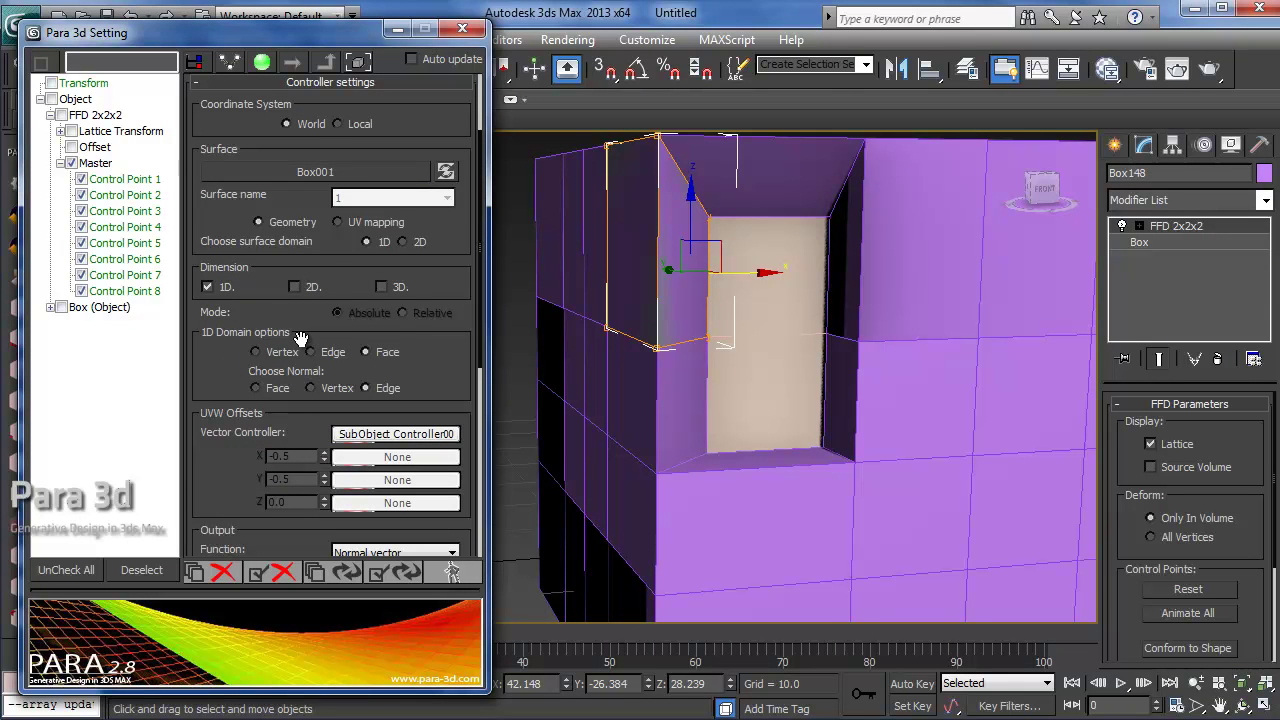
scroll(350, 390, "up", 2)
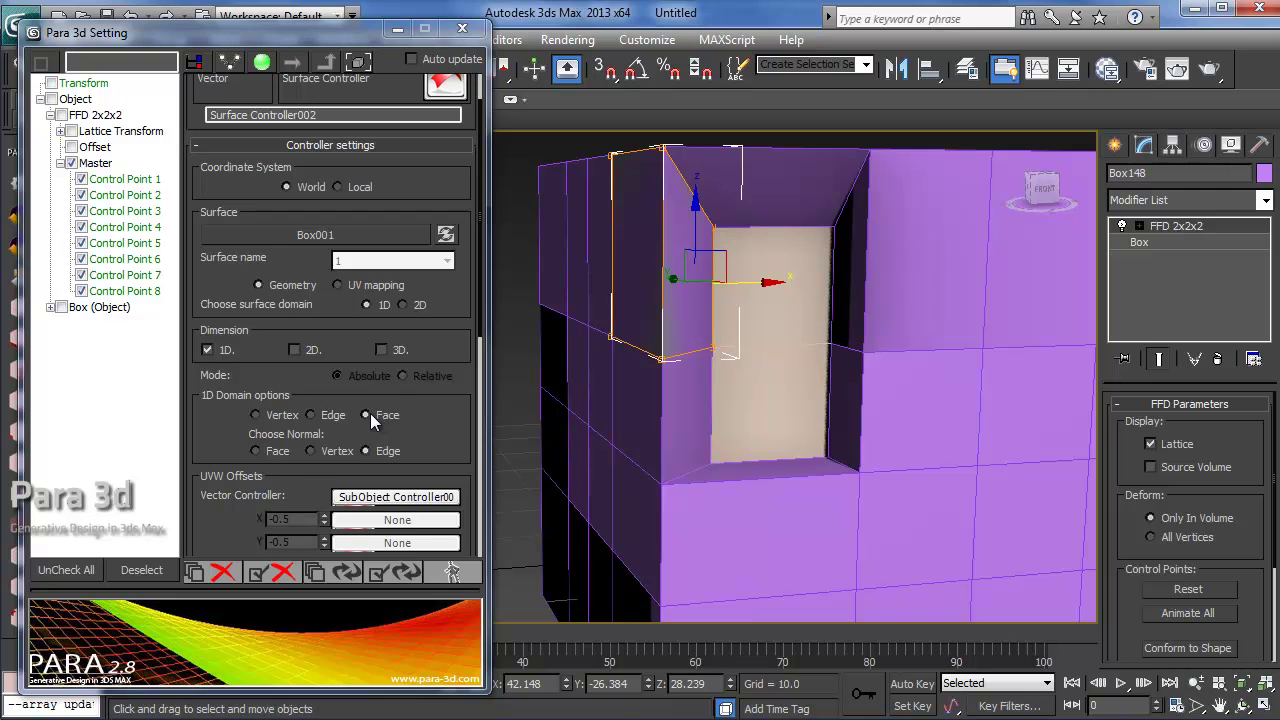